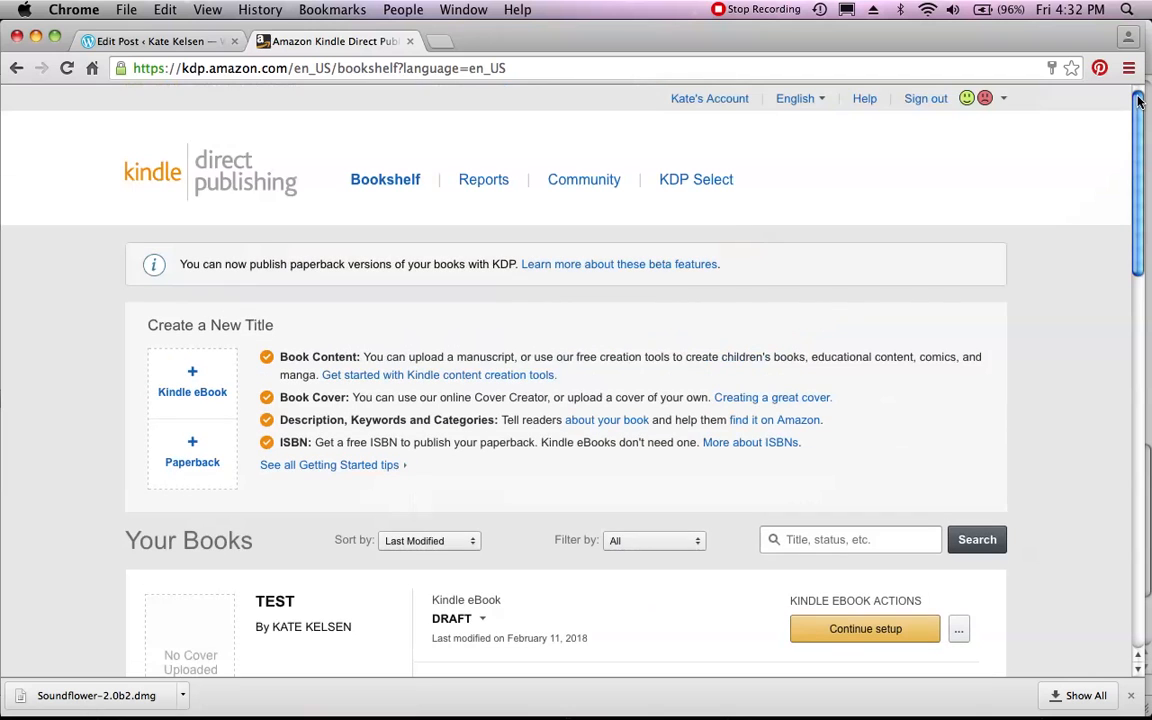
# Start a new Kindle eBook title and enter TEST as the book title
pyautogui.scroll(-3, 1138, 110)
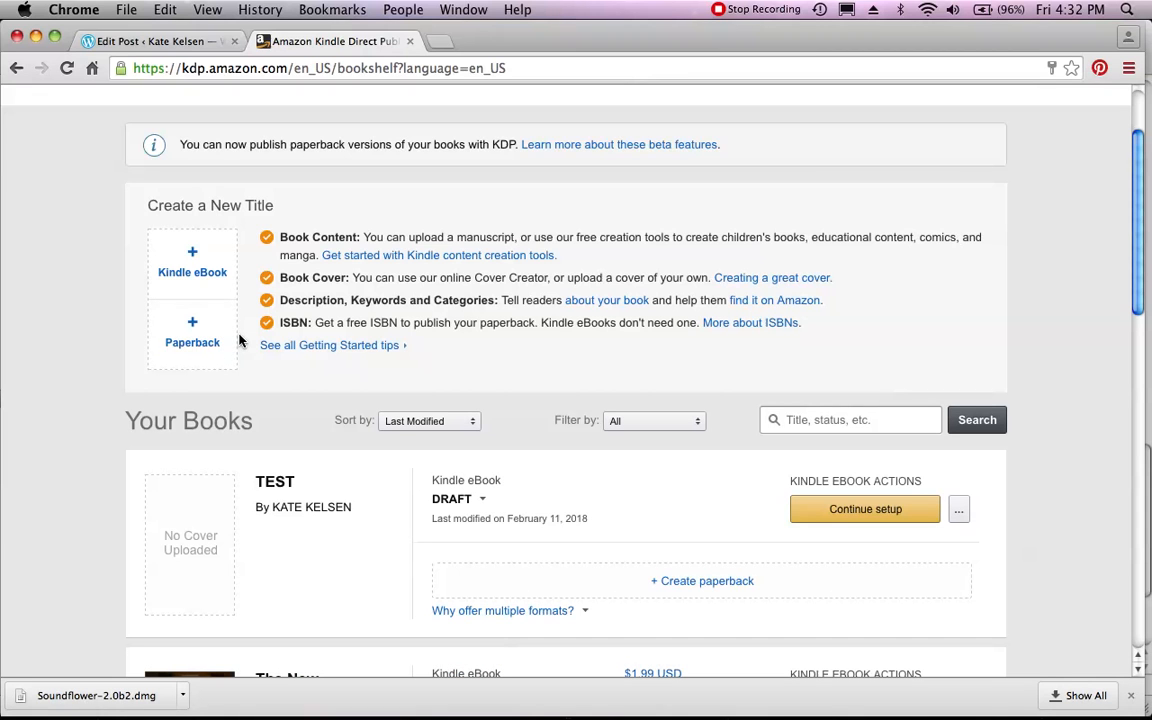
pyautogui.click(205, 271)
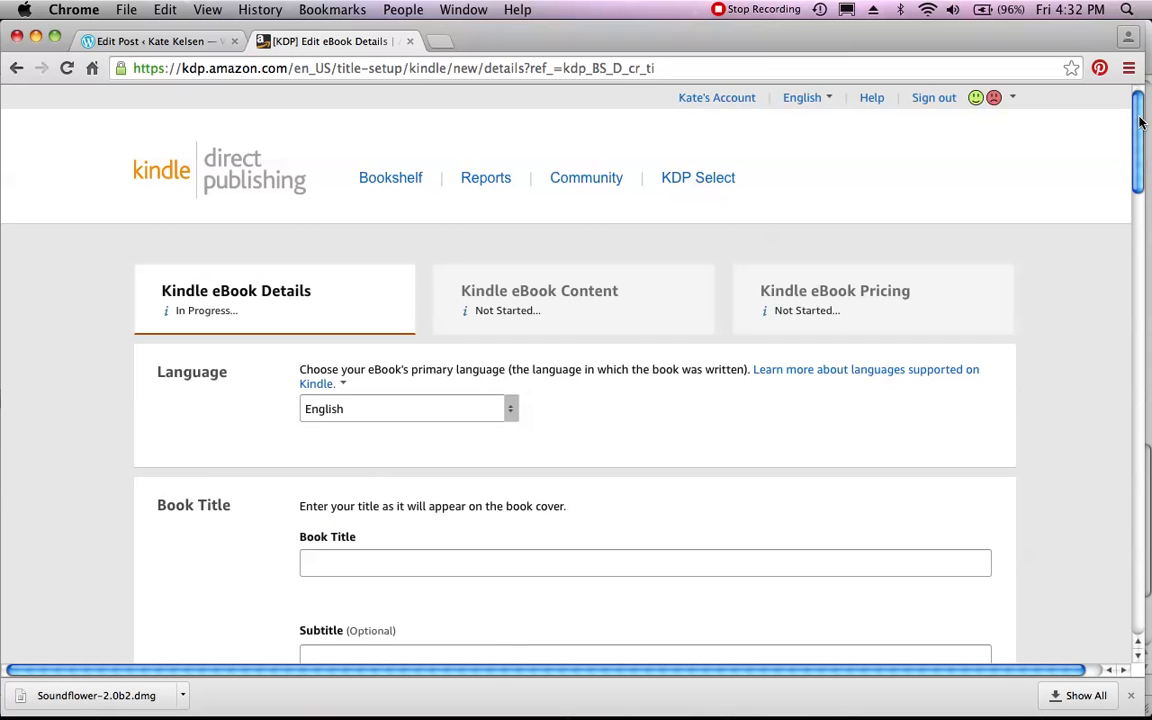
pyautogui.moveTo(1138, 125); pyautogui.dragTo(1138, 154)
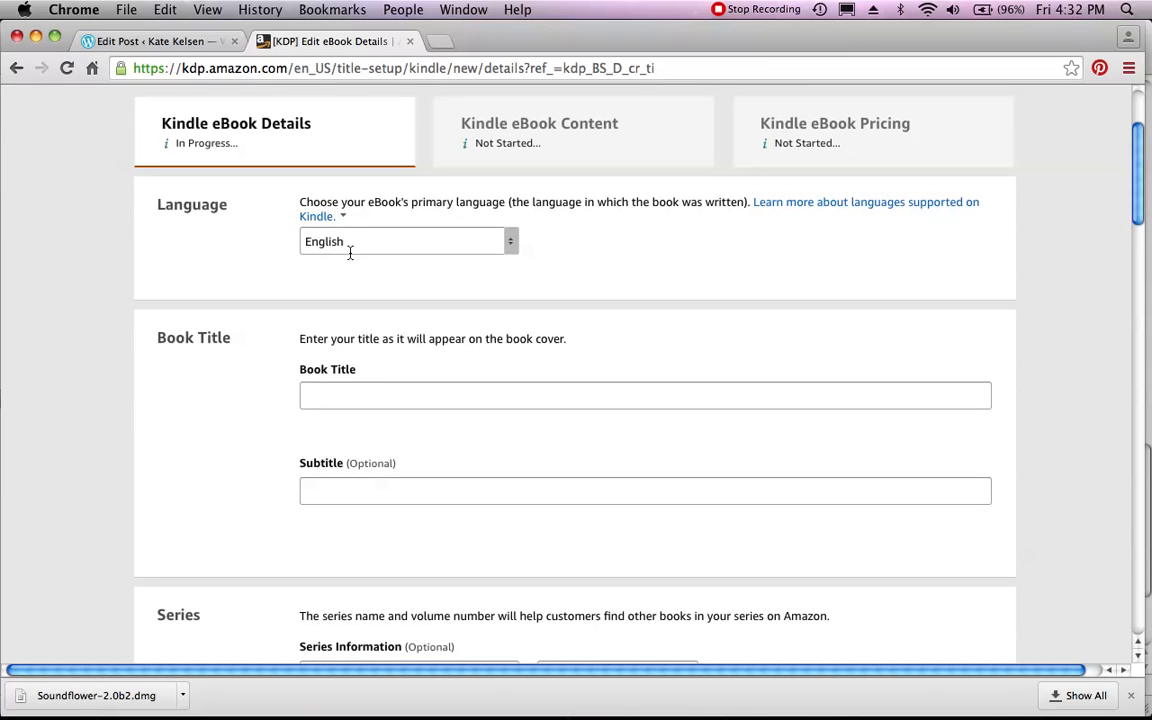
pyautogui.click(354, 402)
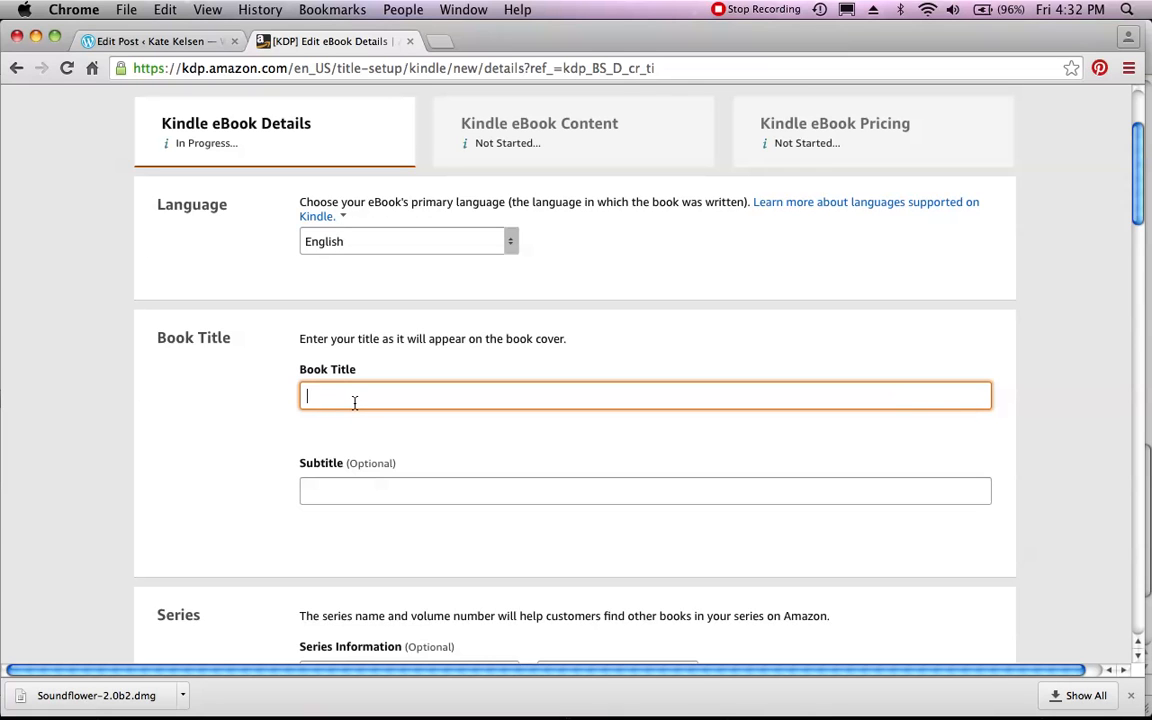
pyautogui.write('TEST')
# Enter TEST as the series name in the series information
pyautogui.moveTo(1134, 141); pyautogui.dragTo(1138, 227)
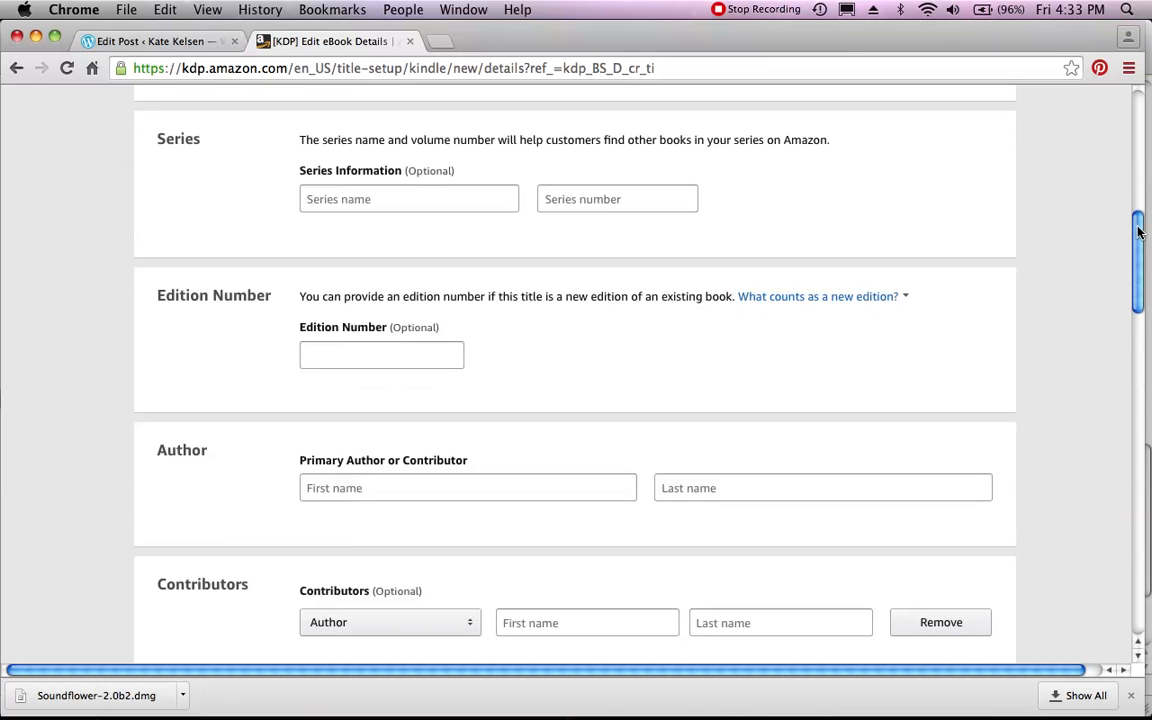
pyautogui.click(451, 204)
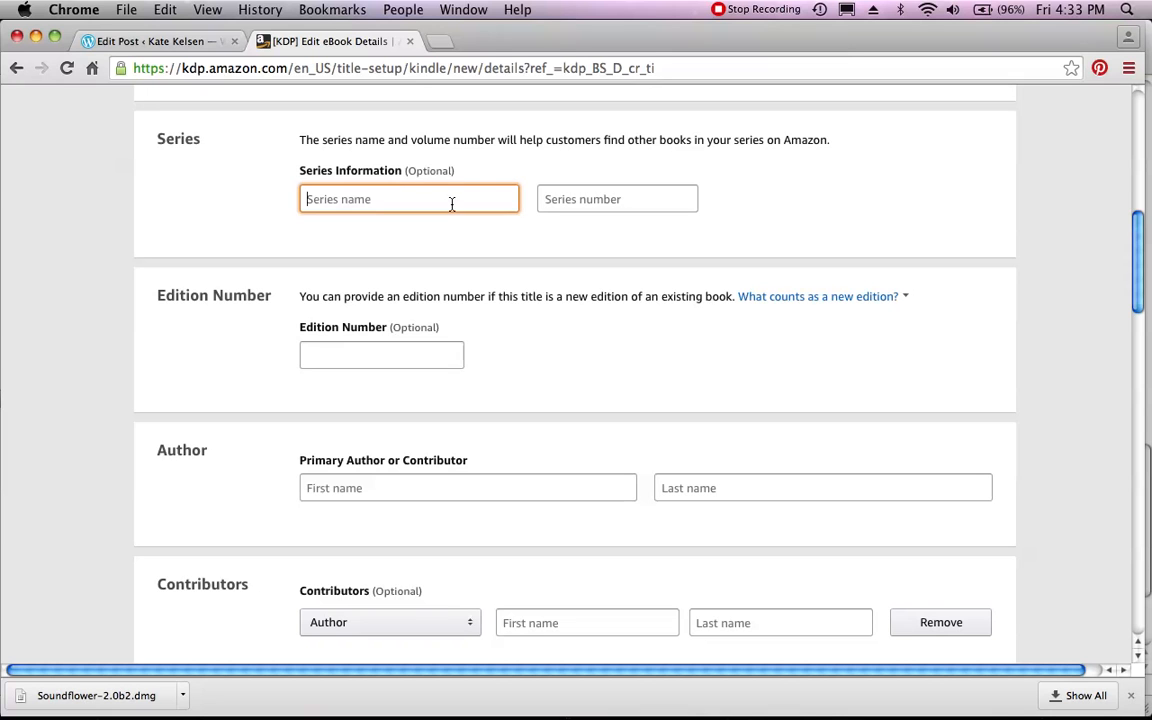
pyautogui.write('TETS')
pyautogui.press('BackSpace')
pyautogui.press('BackSpace')
pyautogui.write('ST')
# Fill in the primary author's first and last name
pyautogui.click(368, 359)
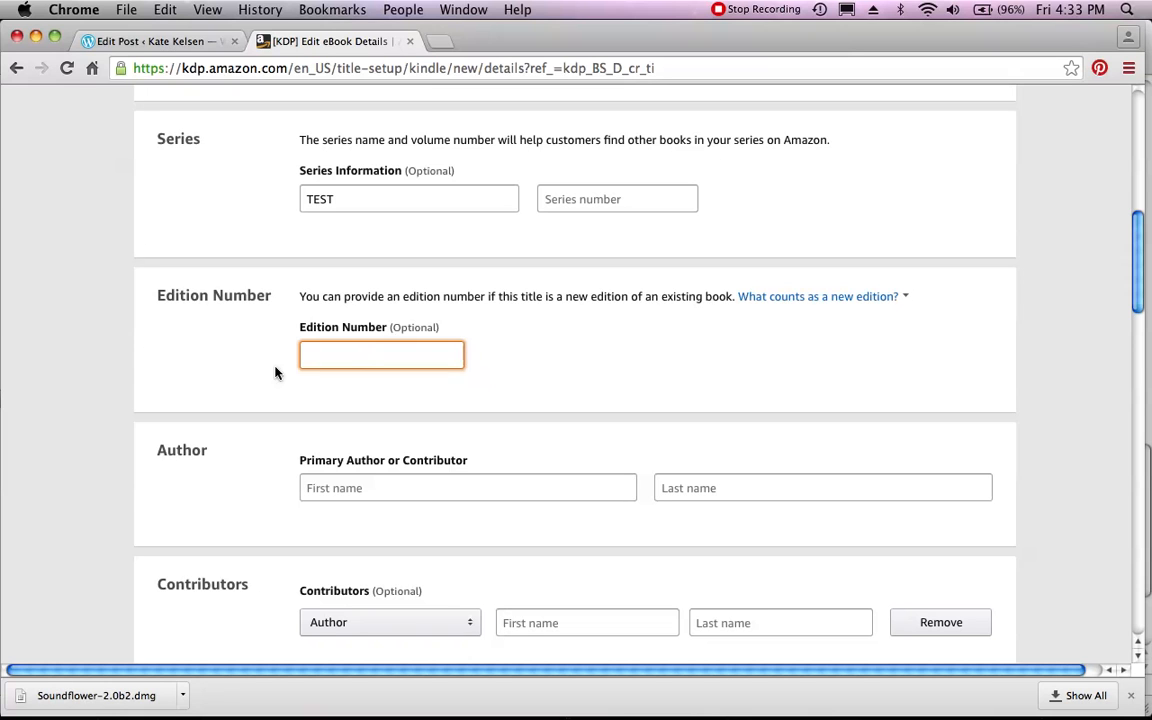
pyautogui.click(387, 489)
pyautogui.write('KATE')
pyautogui.click(726, 488)
pyautogui.write('KELSEN')
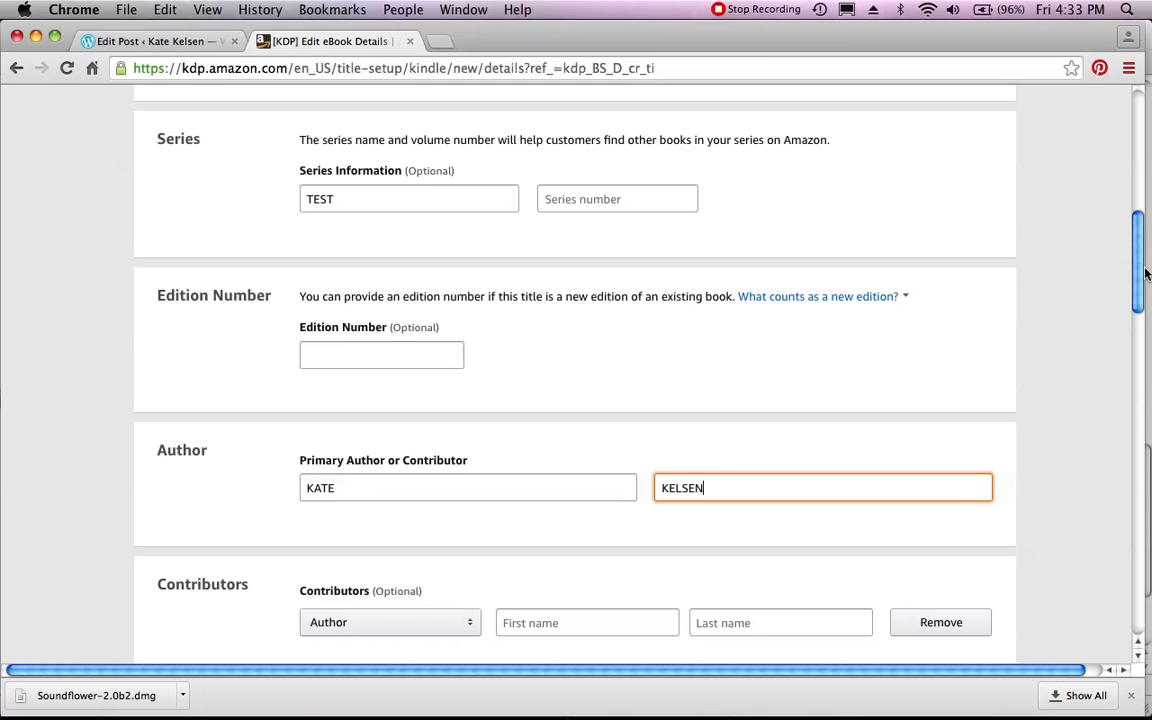
# Review the role options available for additional contributors
pyautogui.moveTo(1139, 290); pyautogui.dragTo(1137, 332)
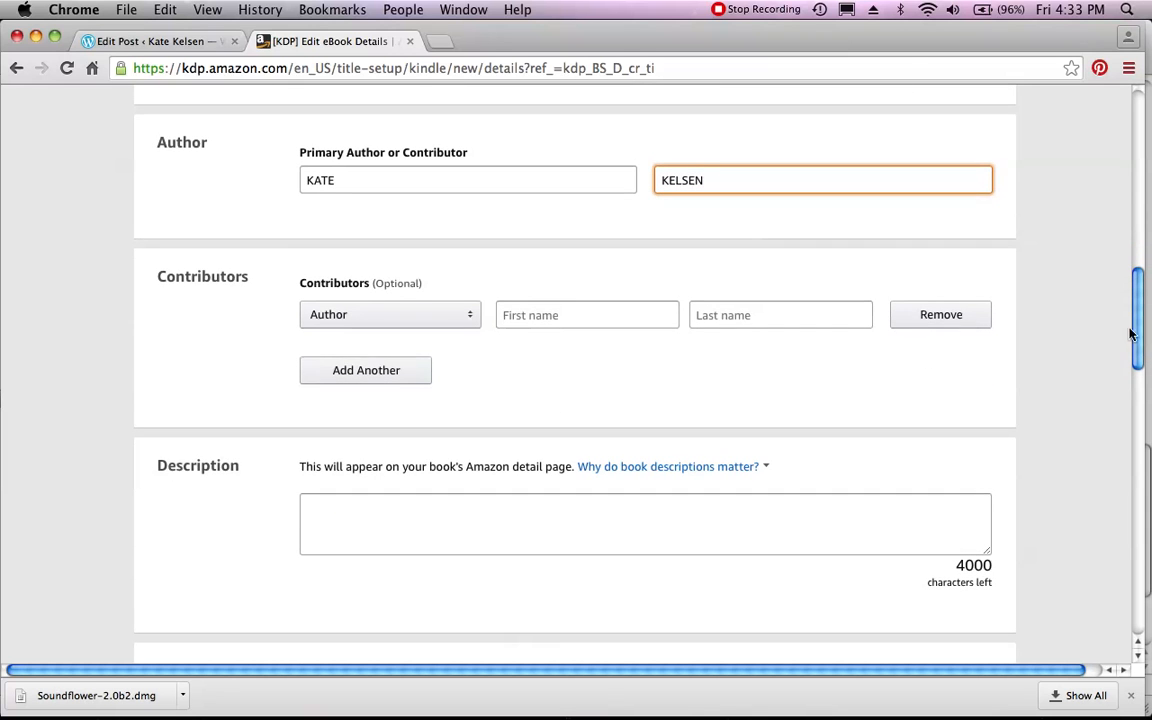
pyautogui.click(470, 324)
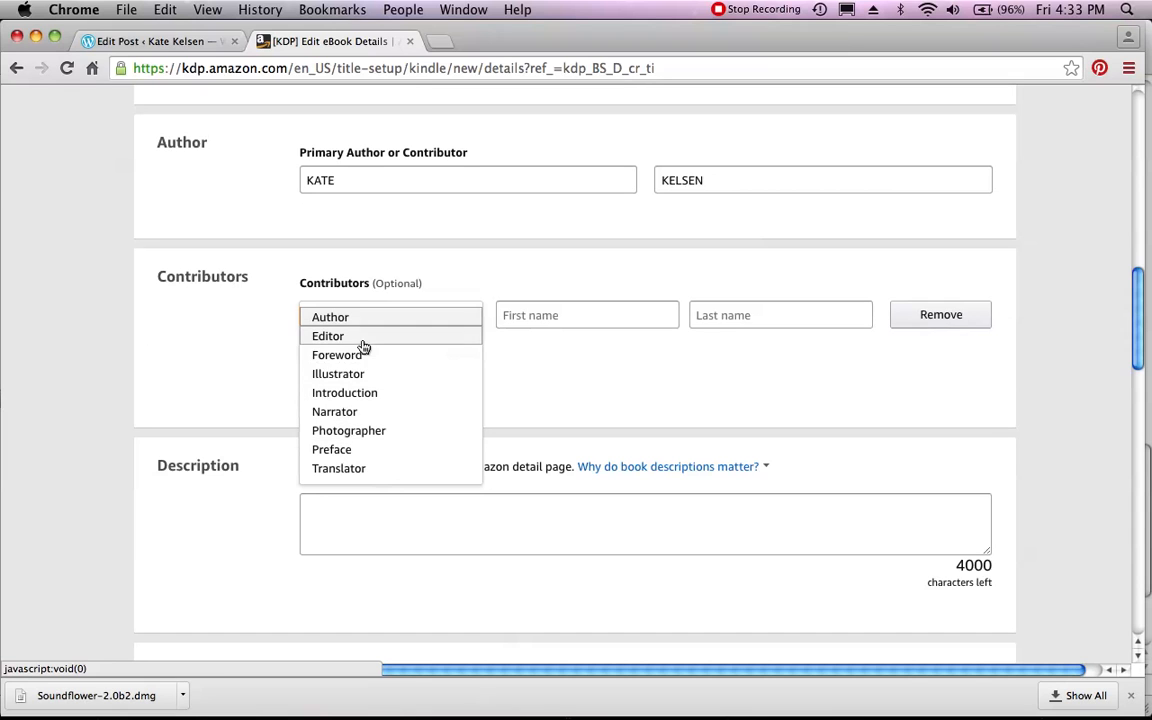
pyautogui.click(581, 391)
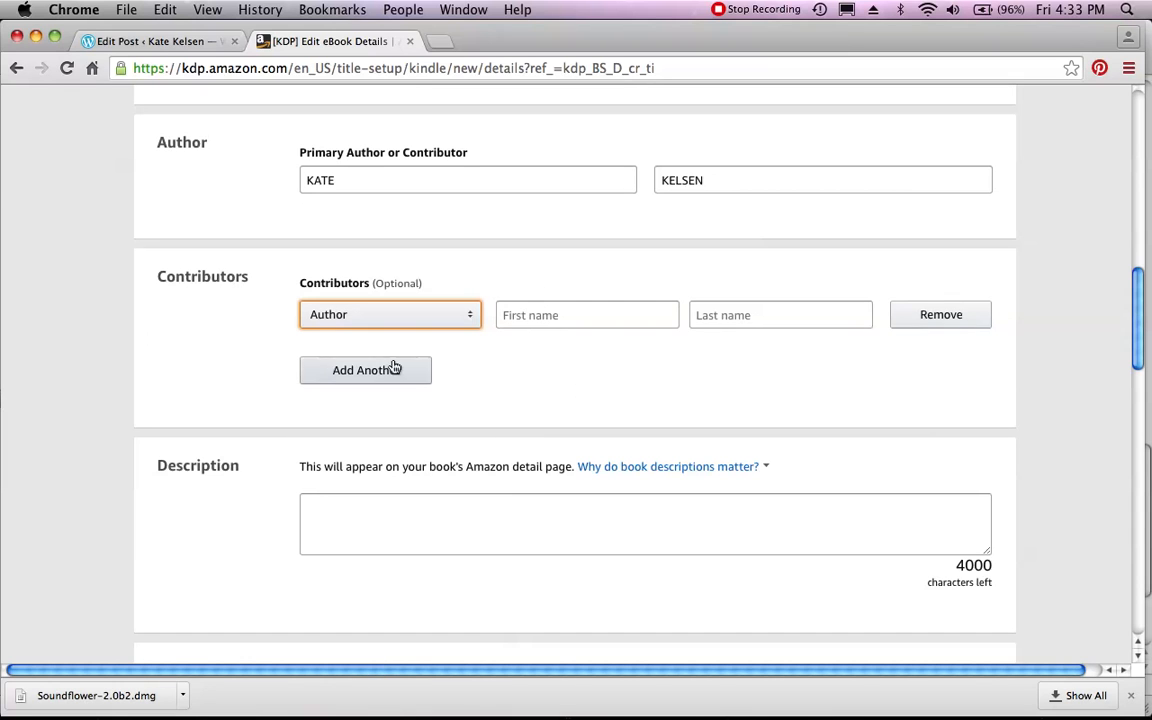
pyautogui.scroll(-1, 1100, 325)
pyautogui.scroll(1, 1123, 312)
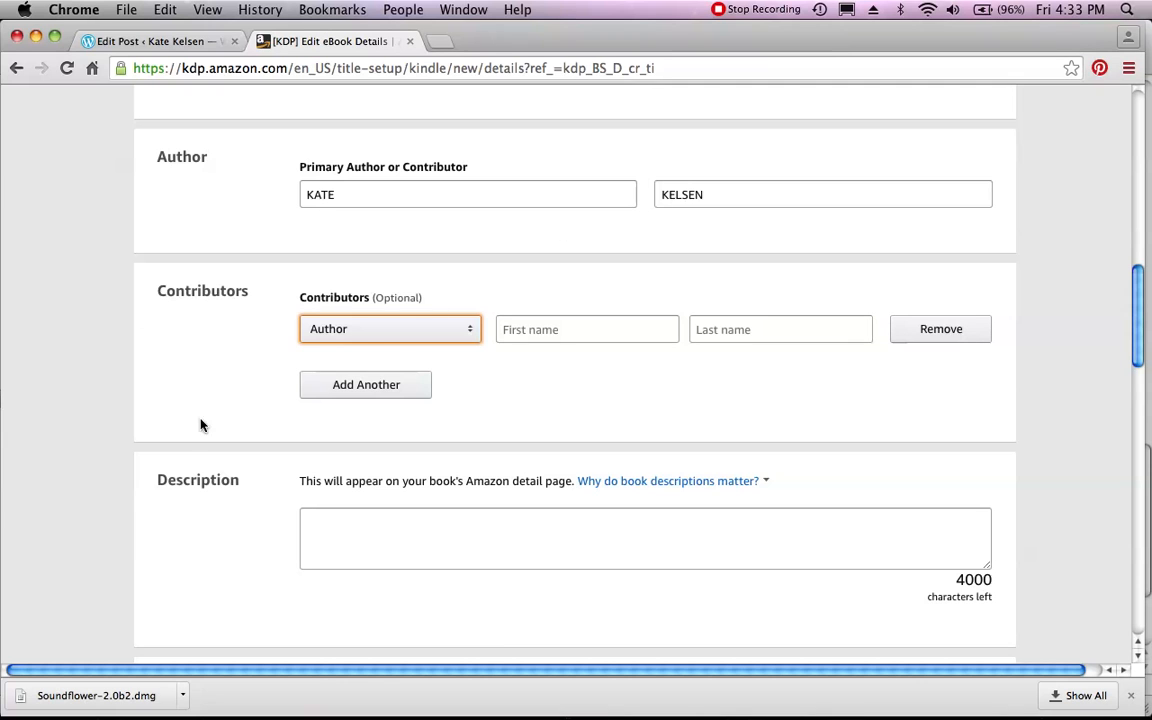
# Enter TEST as the book description
pyautogui.click(493, 528)
pyautogui.write('TEST')
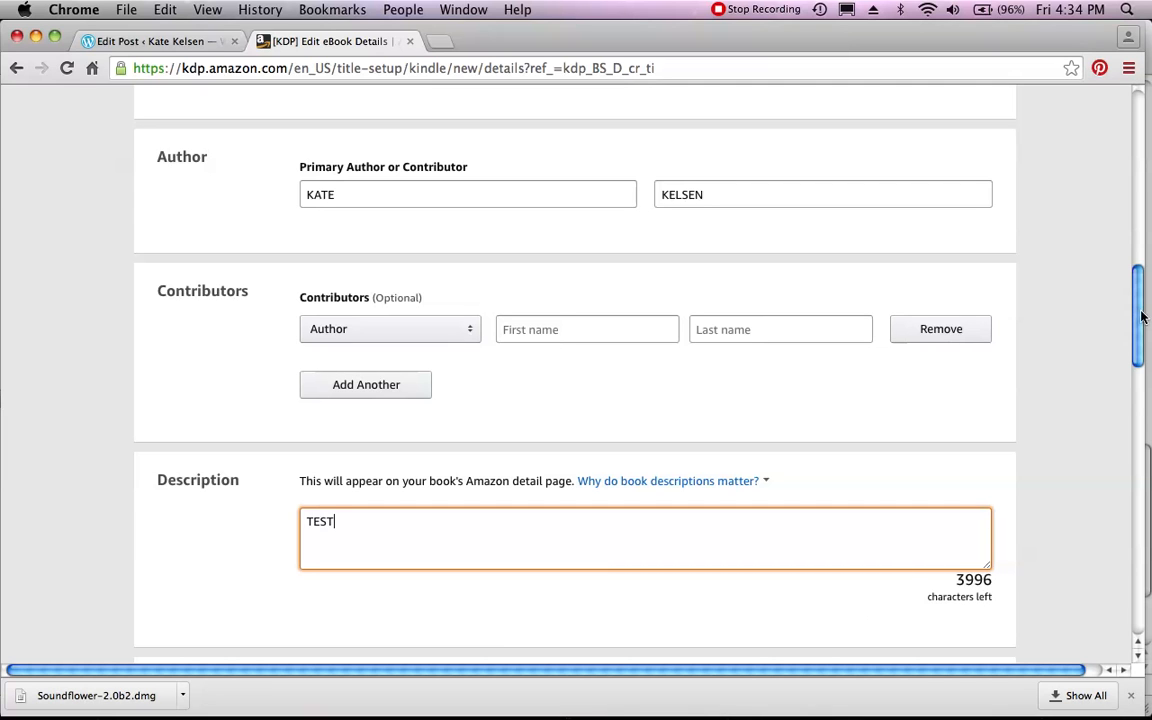
pyautogui.scroll(-1, 1140, 325)
pyautogui.moveTo(1140, 325); pyautogui.dragTo(1147, 375)
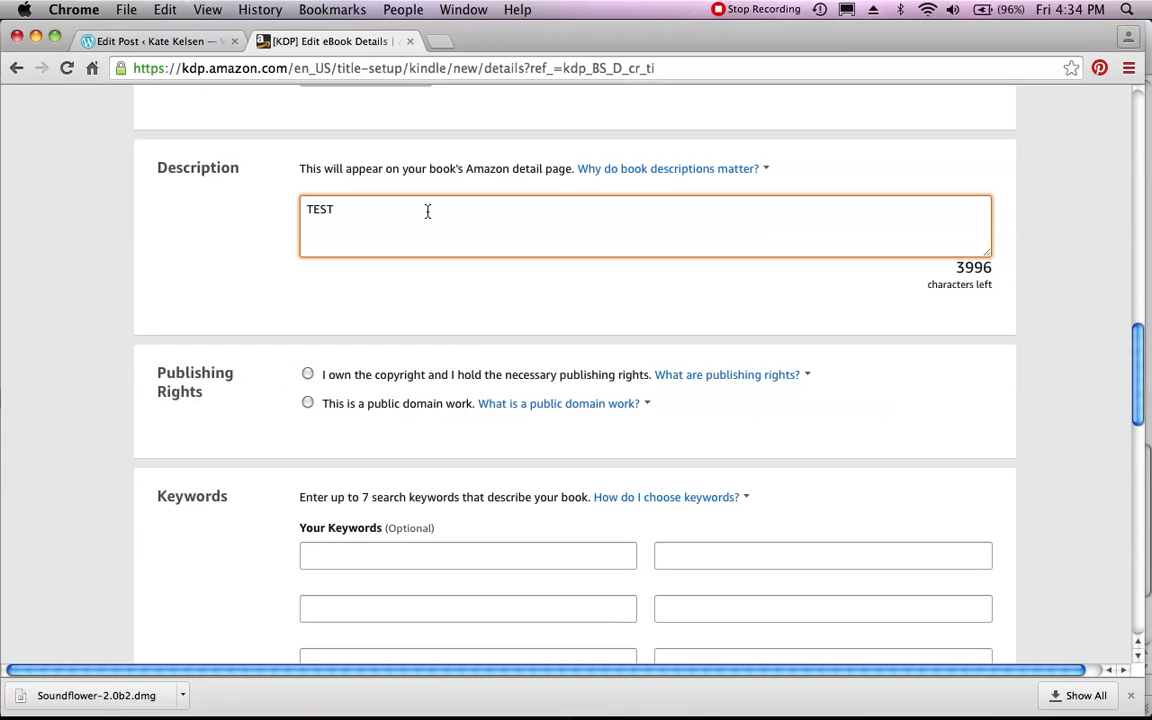
# Declare ownership of the copyright and publishing rights, and read the help notes on public domain works and publishing rights
pyautogui.moveTo(1141, 334); pyautogui.dragTo(1137, 391)
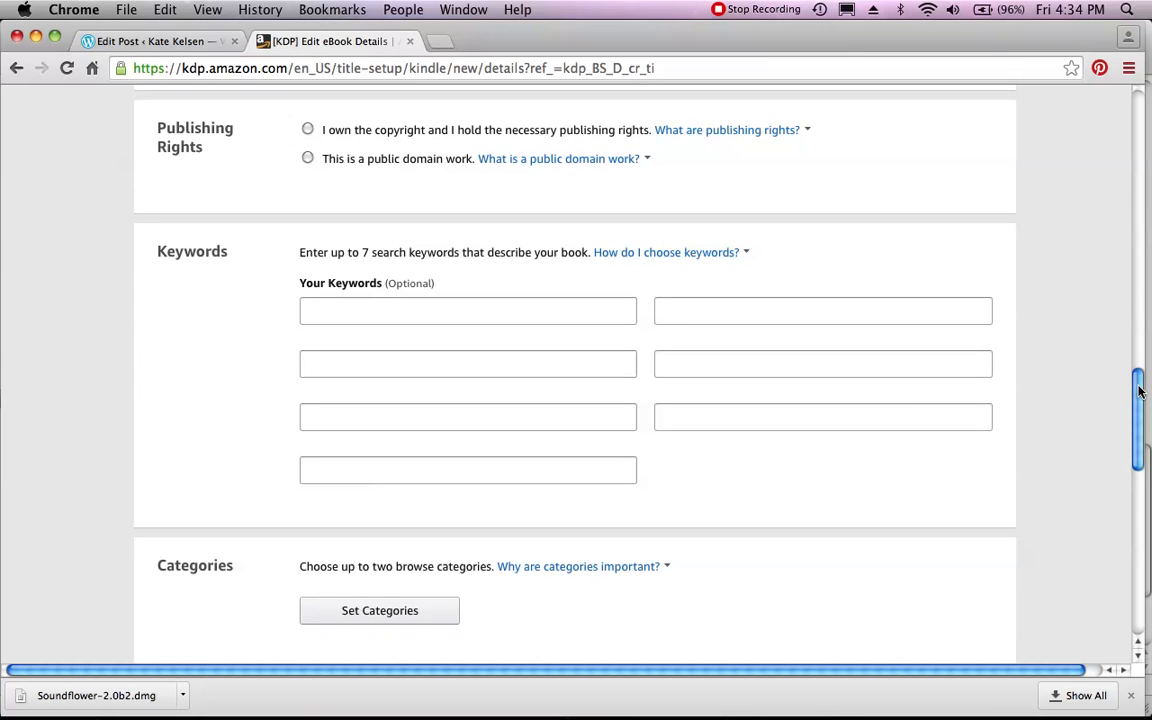
pyautogui.click(308, 131)
pyautogui.click(626, 160)
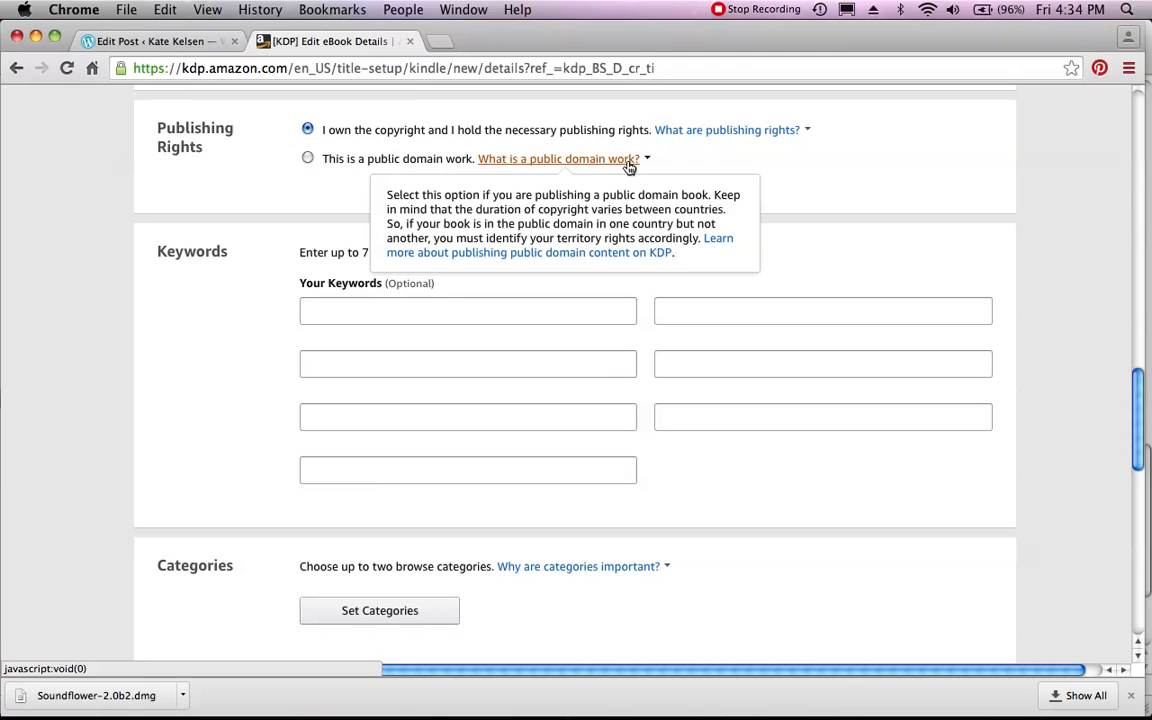
pyautogui.click(727, 130)
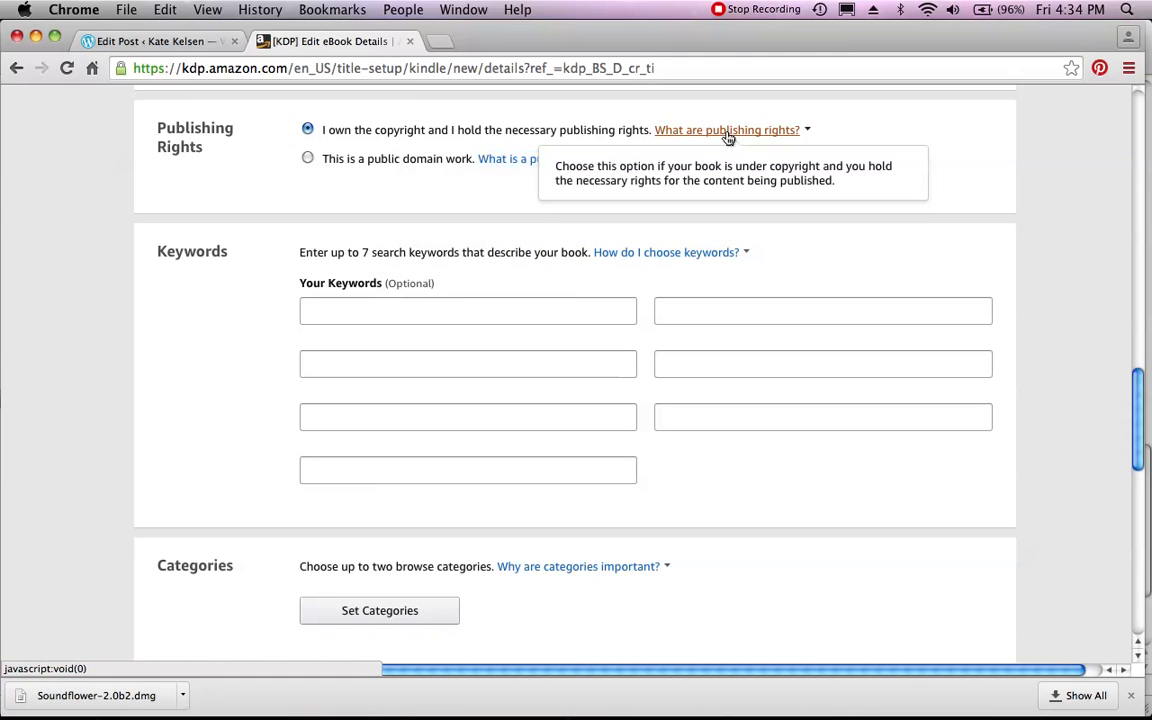
# Enter "Books for women" as the first search keyword
pyautogui.click(406, 312)
pyautogui.moveTo(1141, 376); pyautogui.dragTo(1140, 405)
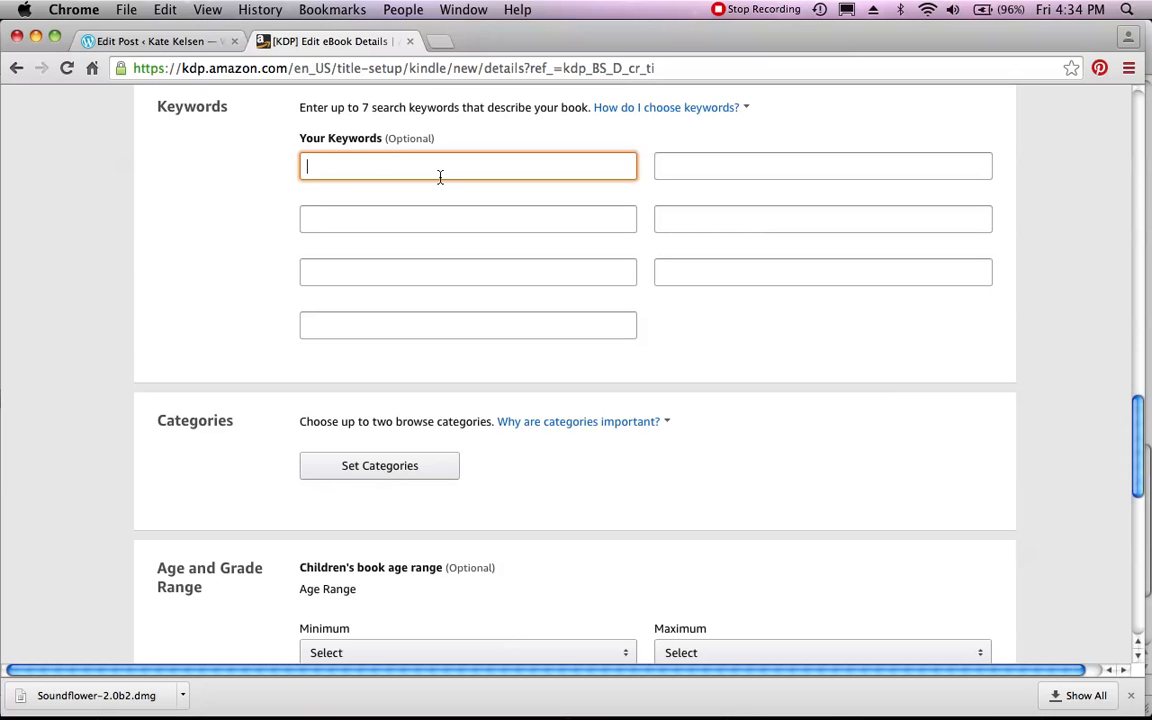
pyautogui.write('Books for w')
pyautogui.write('e')
pyautogui.write('men')
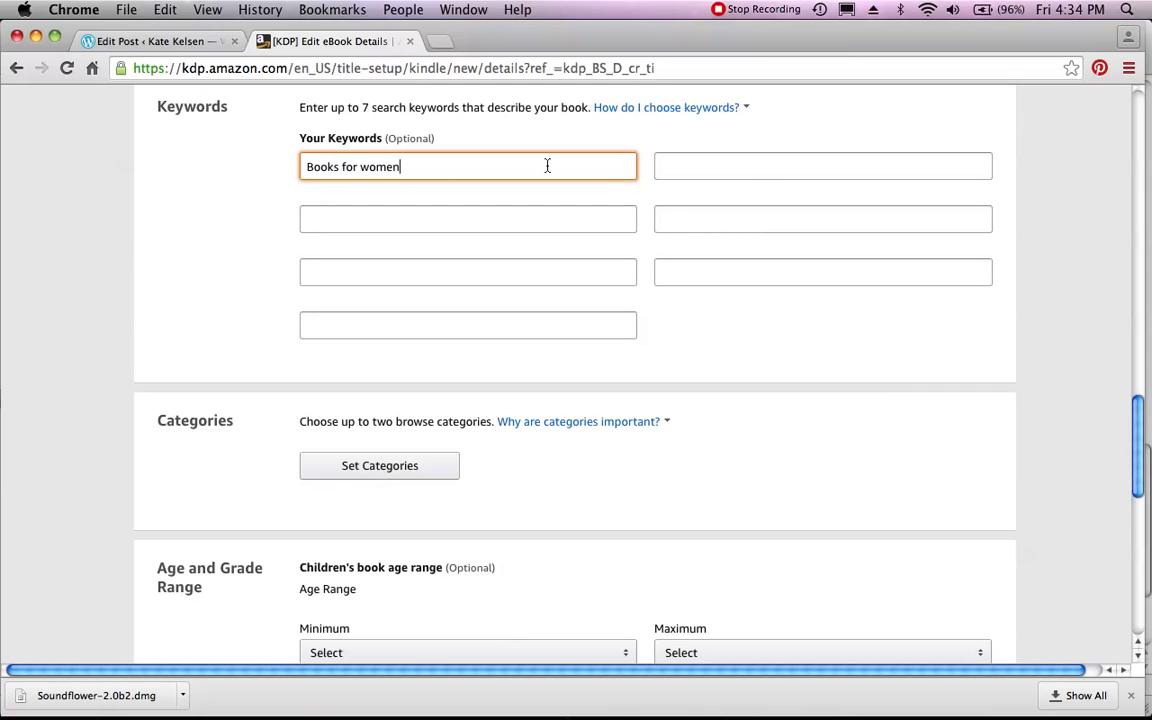
# Enter "Australian books" as the second search keyword
pyautogui.click(752, 181)
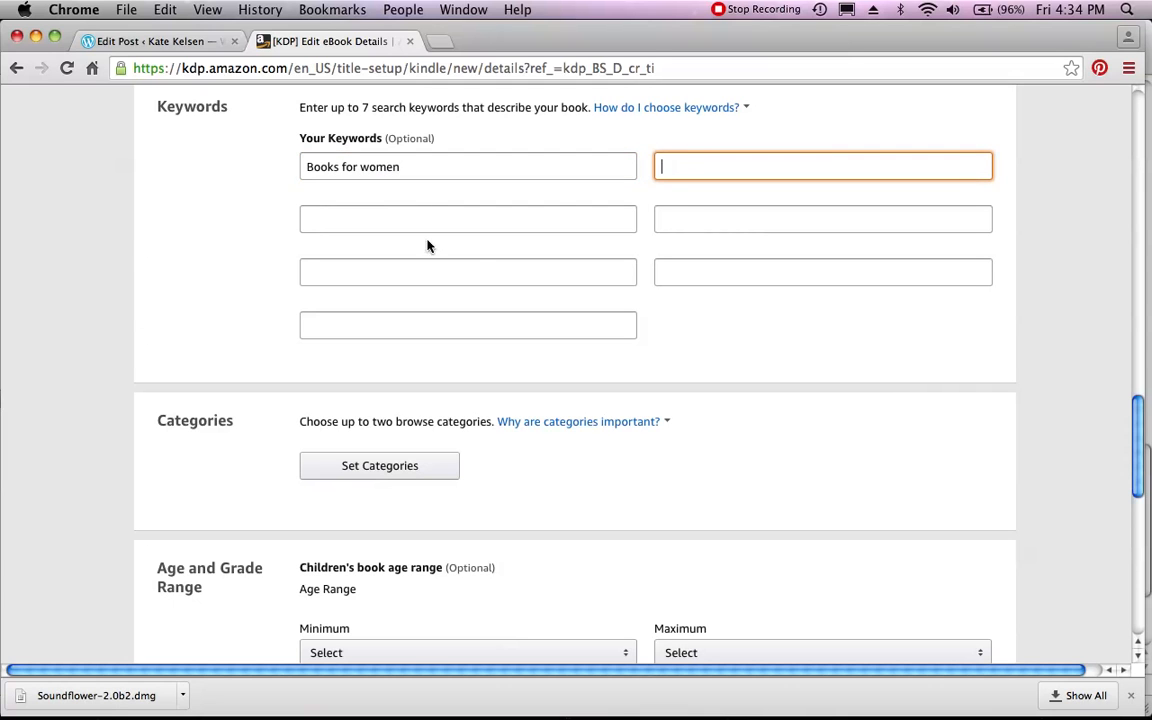
pyautogui.click(361, 168)
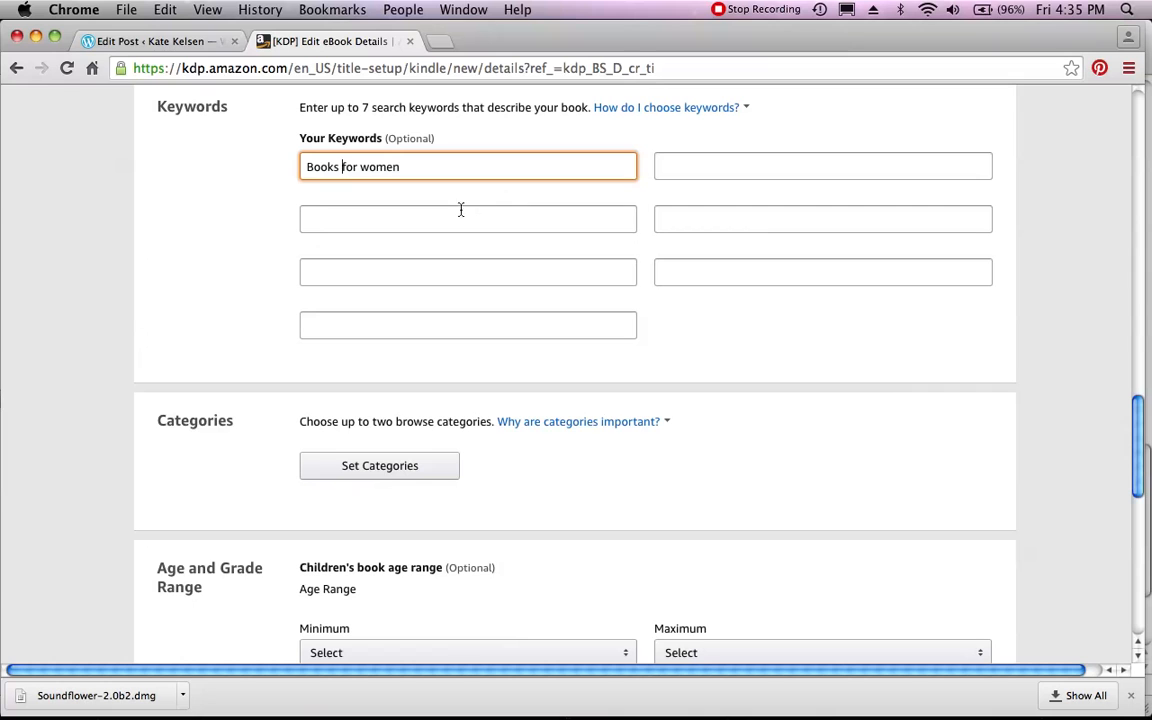
pyautogui.click(742, 175)
pyautogui.write('Australian')
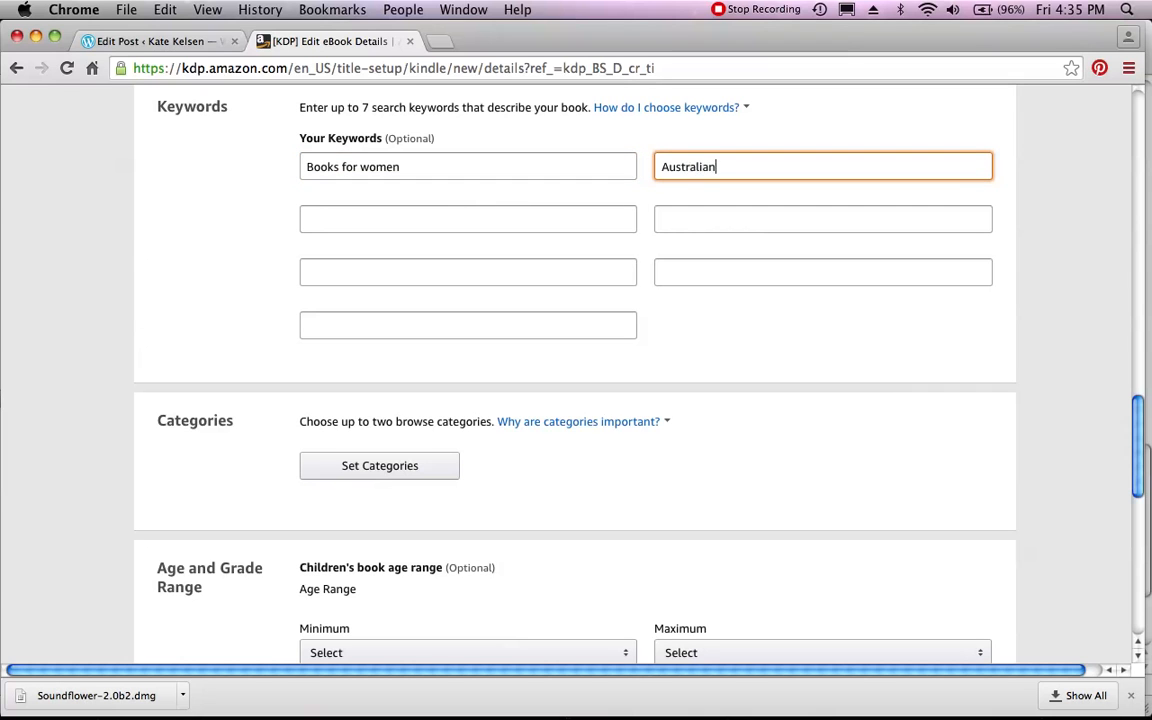
pyautogui.write(' books')
pyautogui.click(353, 217)
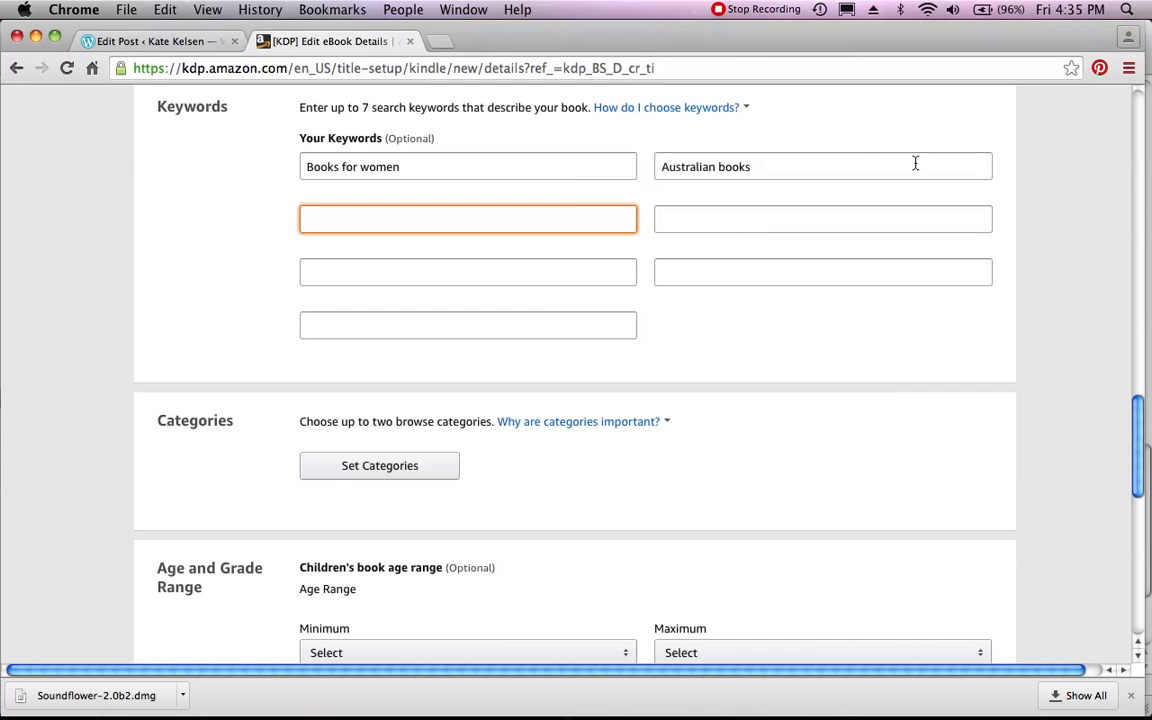
pyautogui.moveTo(1139, 437)
pyautogui.mouseDown()
pyautogui.moveTo(1138, 448)
pyautogui.moveTo(1132, 420)
pyautogui.mouseUp()
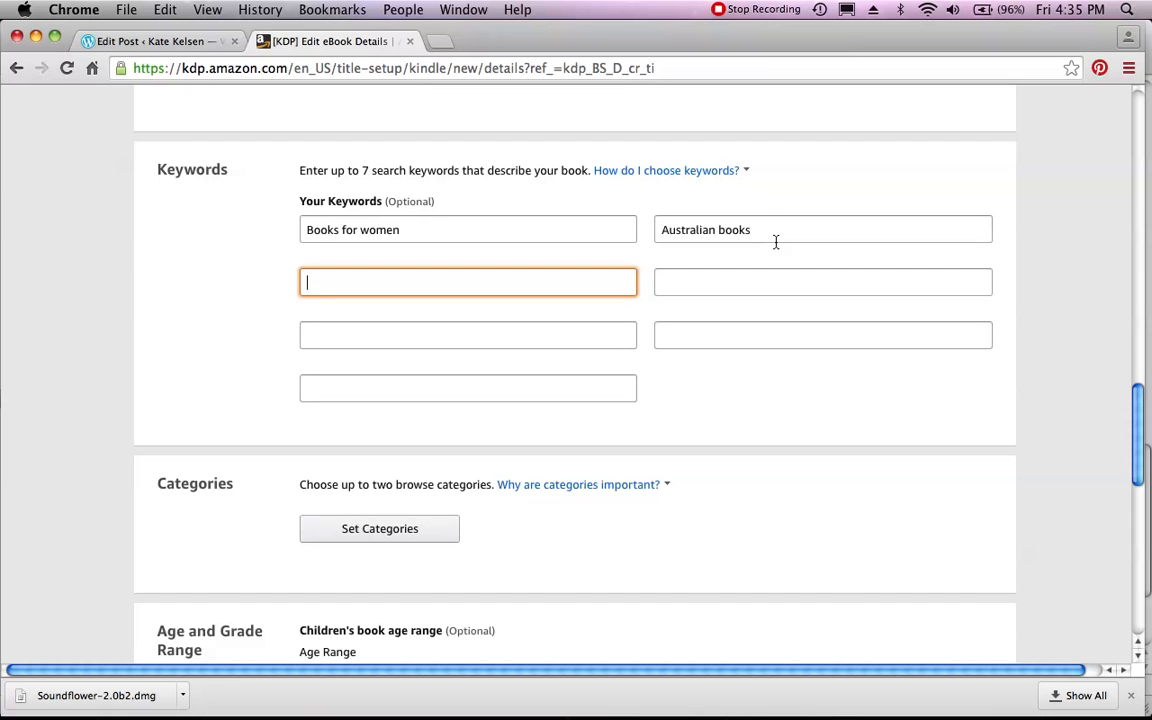
# Set the browse categories to Fiction > General and Fiction > Crime and save them
pyautogui.moveTo(1140, 440); pyautogui.dragTo(1136, 504)
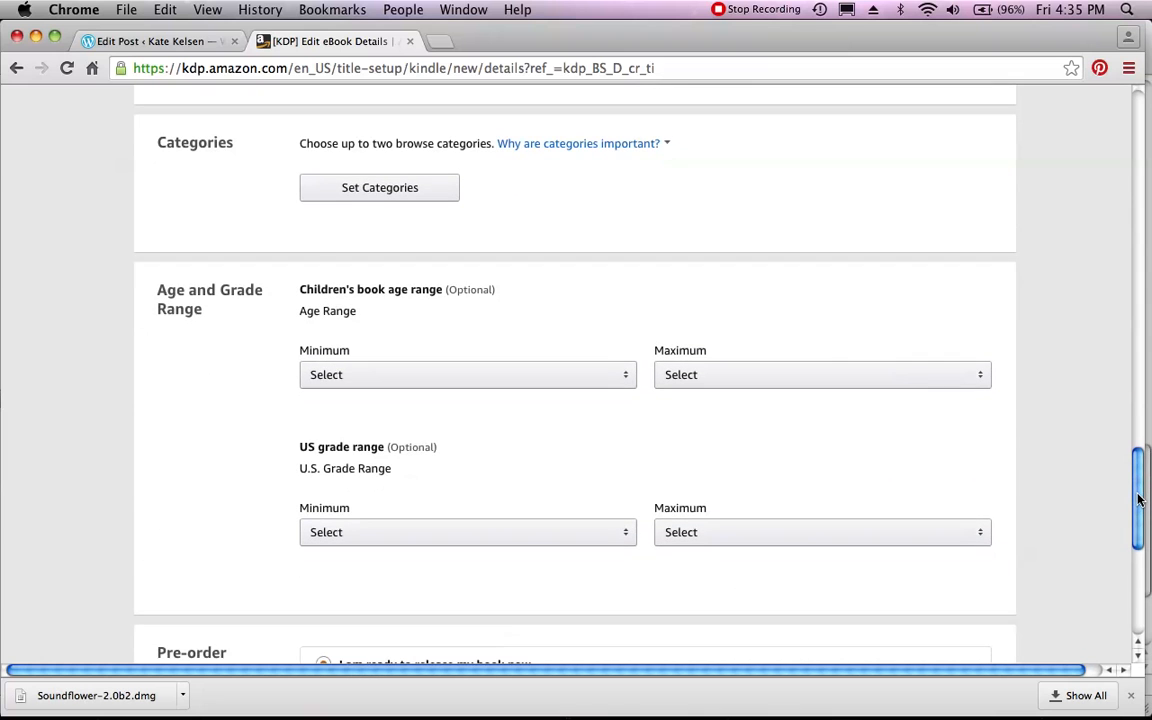
pyautogui.click(350, 195)
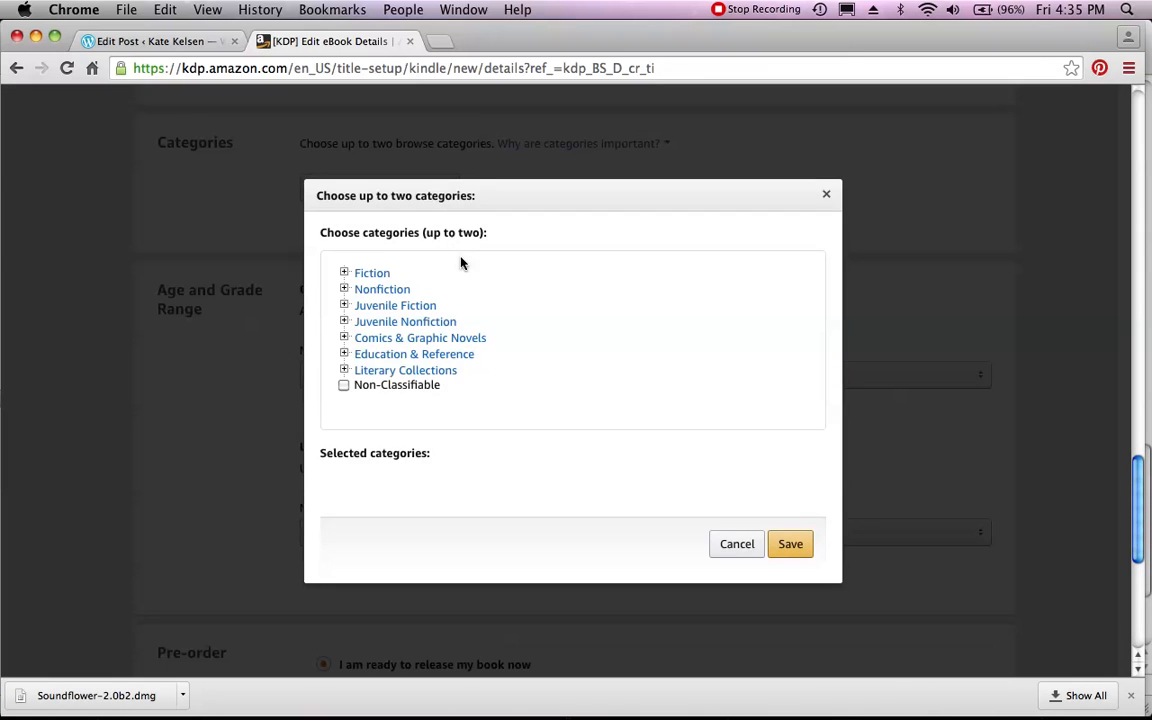
pyautogui.click(344, 273)
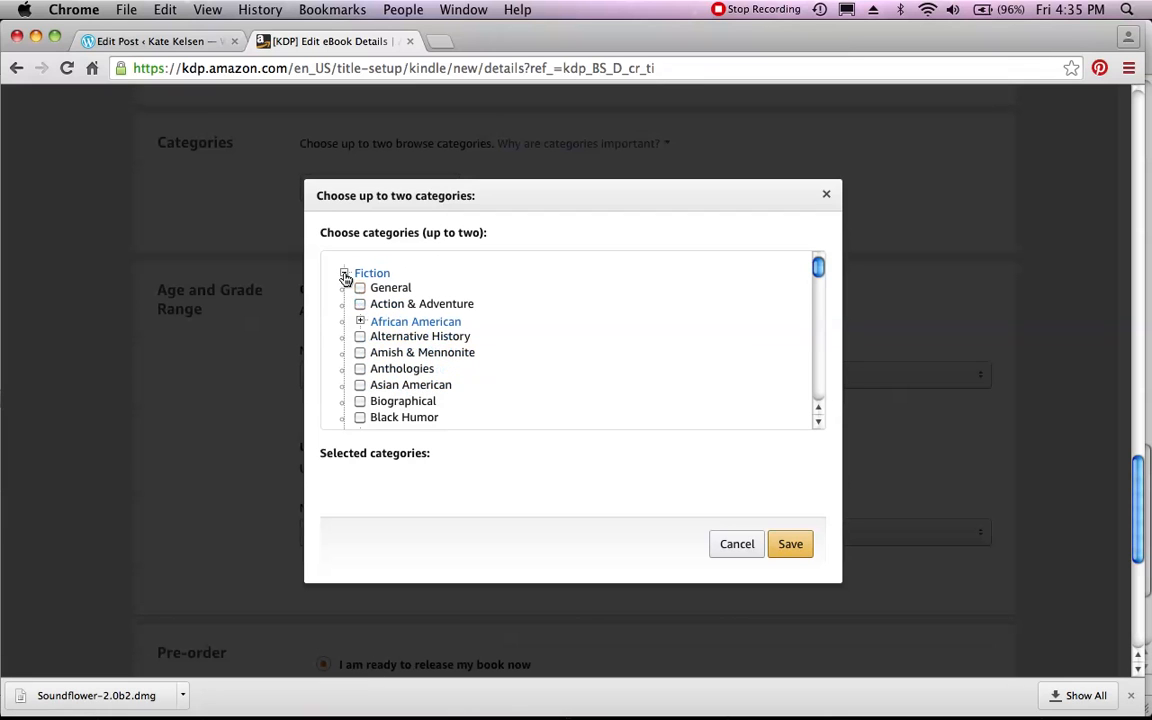
pyautogui.click(360, 288)
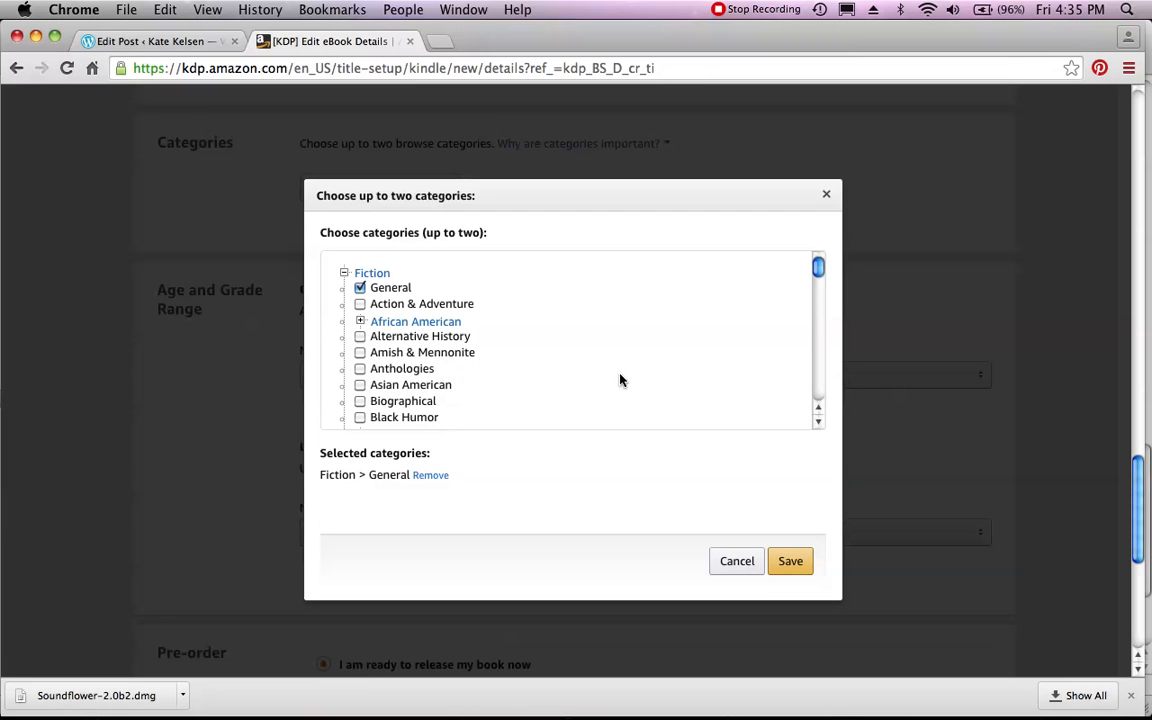
pyautogui.click(818, 422)
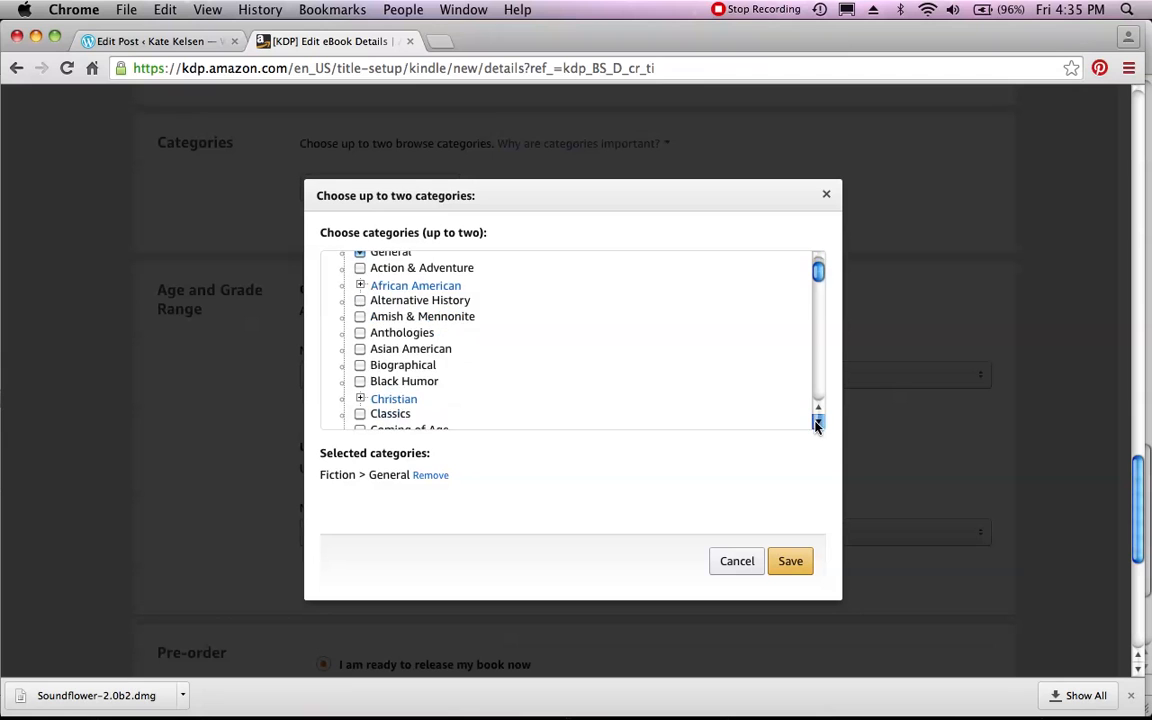
pyautogui.click(818, 424)
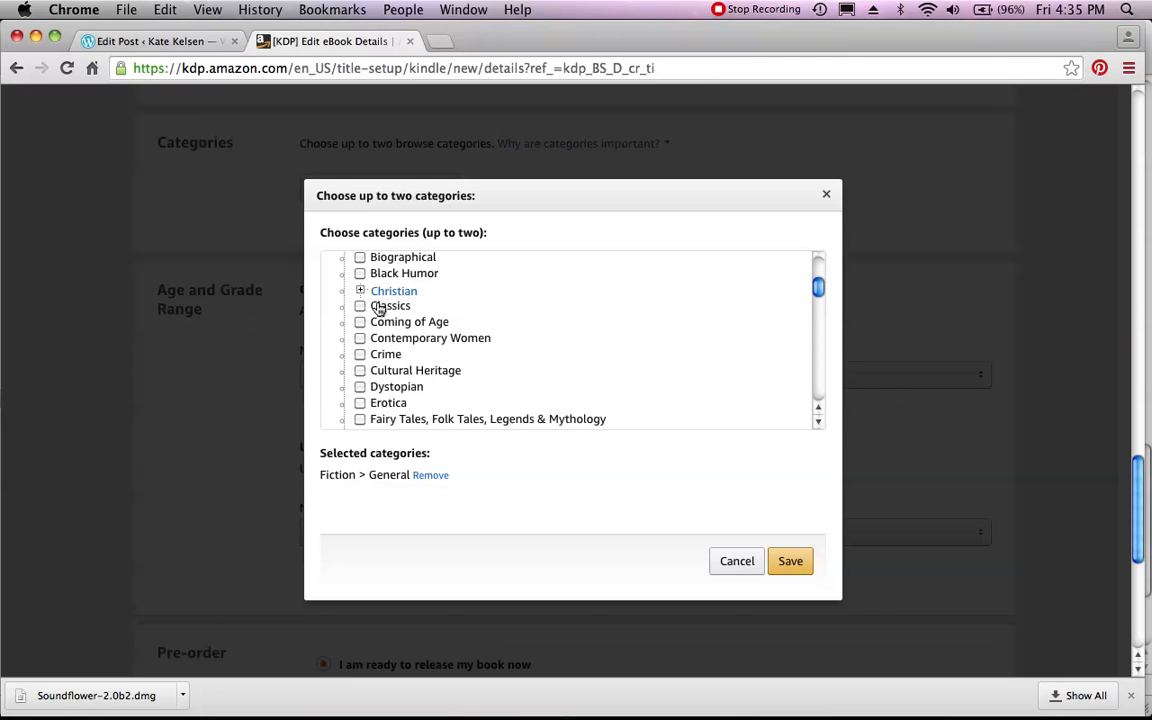
pyautogui.click(360, 354)
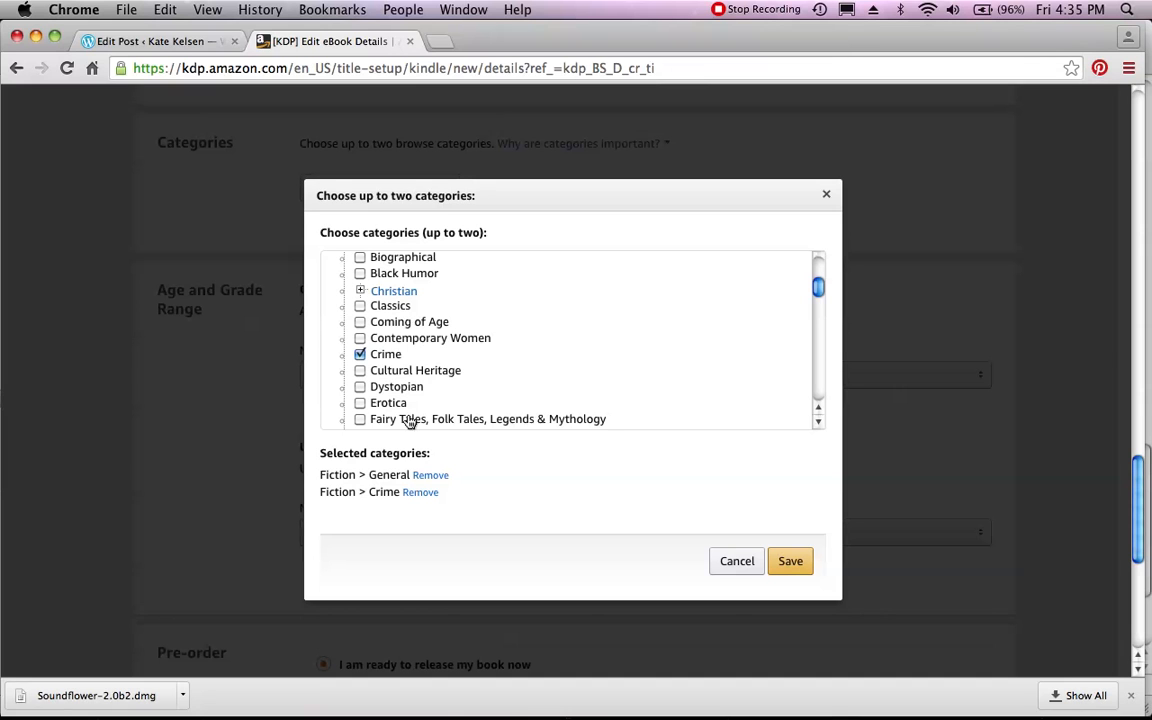
pyautogui.moveTo(819, 423); pyautogui.dragTo(819, 424)
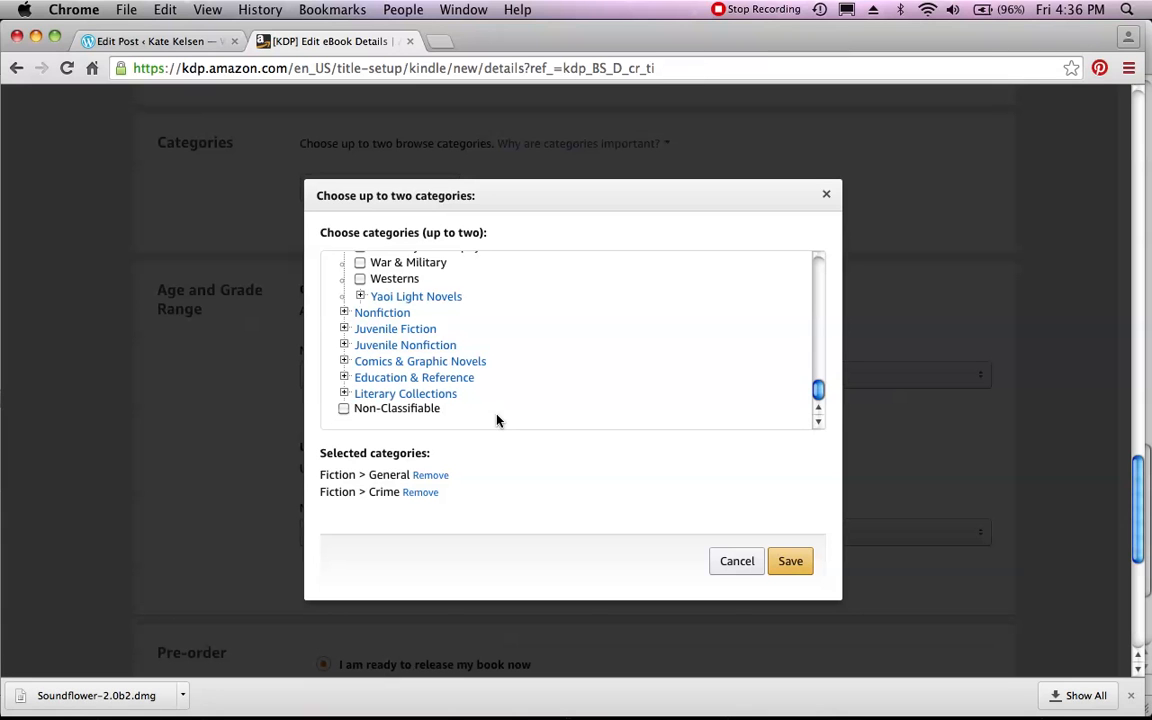
pyautogui.click(785, 562)
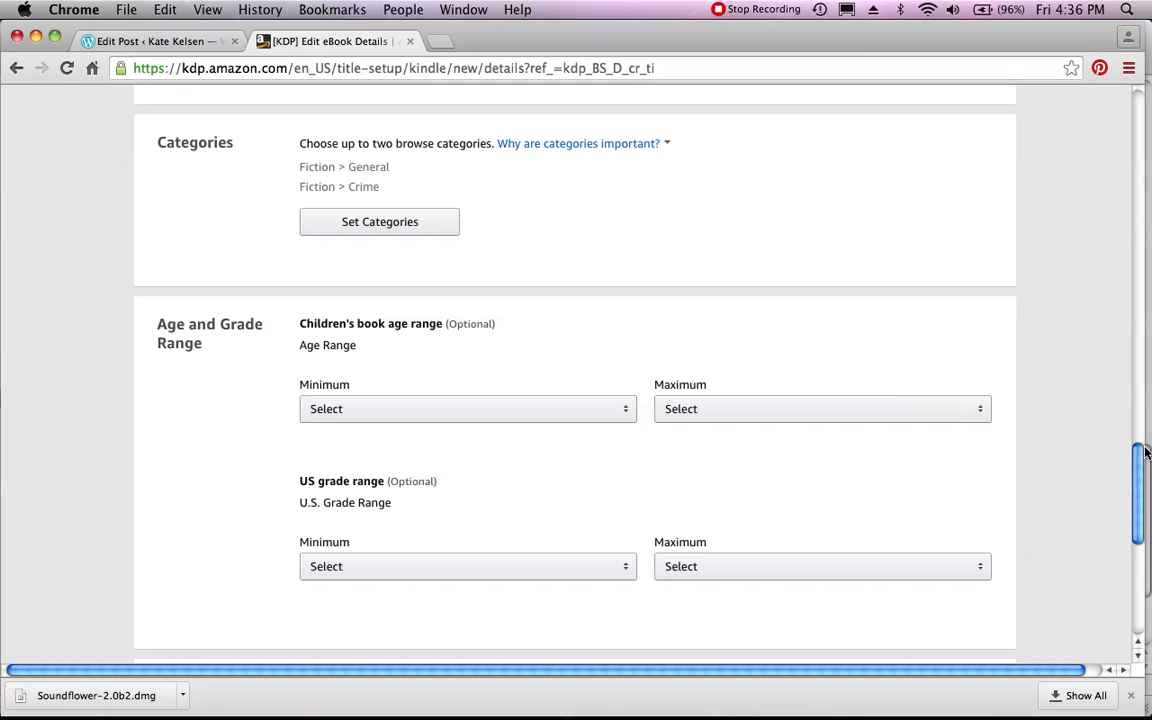
# Set the minimum age of the children's book age range to 18+
pyautogui.moveTo(1142, 458); pyautogui.dragTo(1142, 494)
pyautogui.click(579, 232)
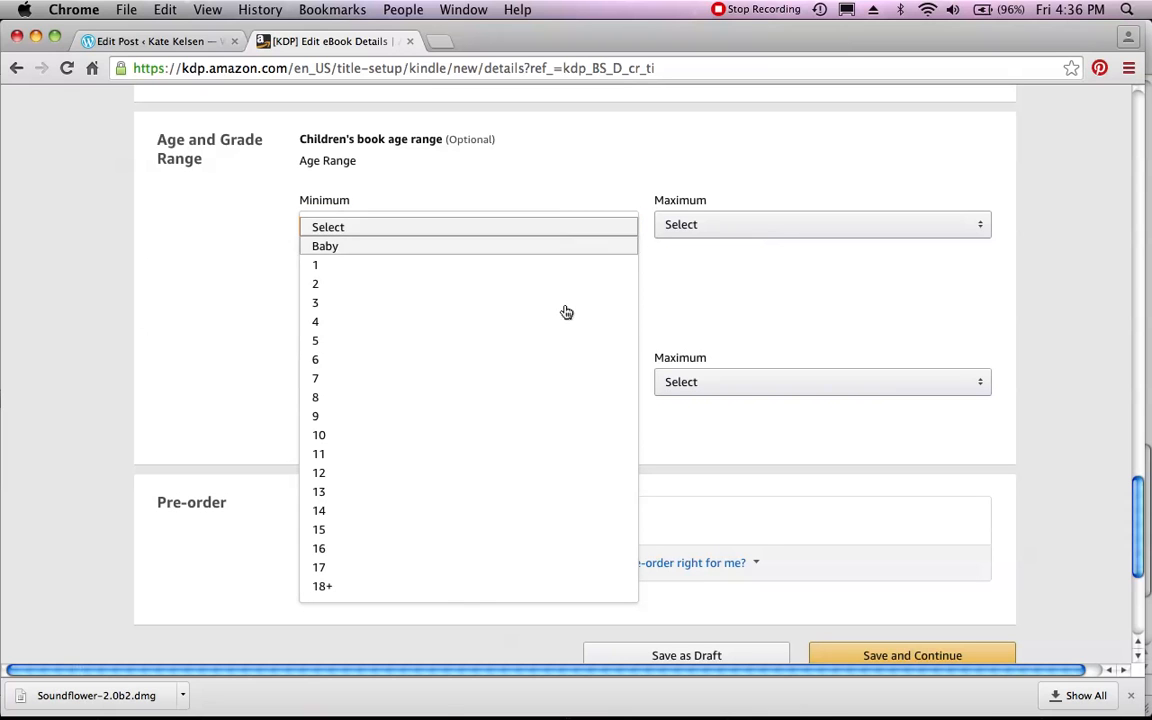
pyautogui.click(386, 592)
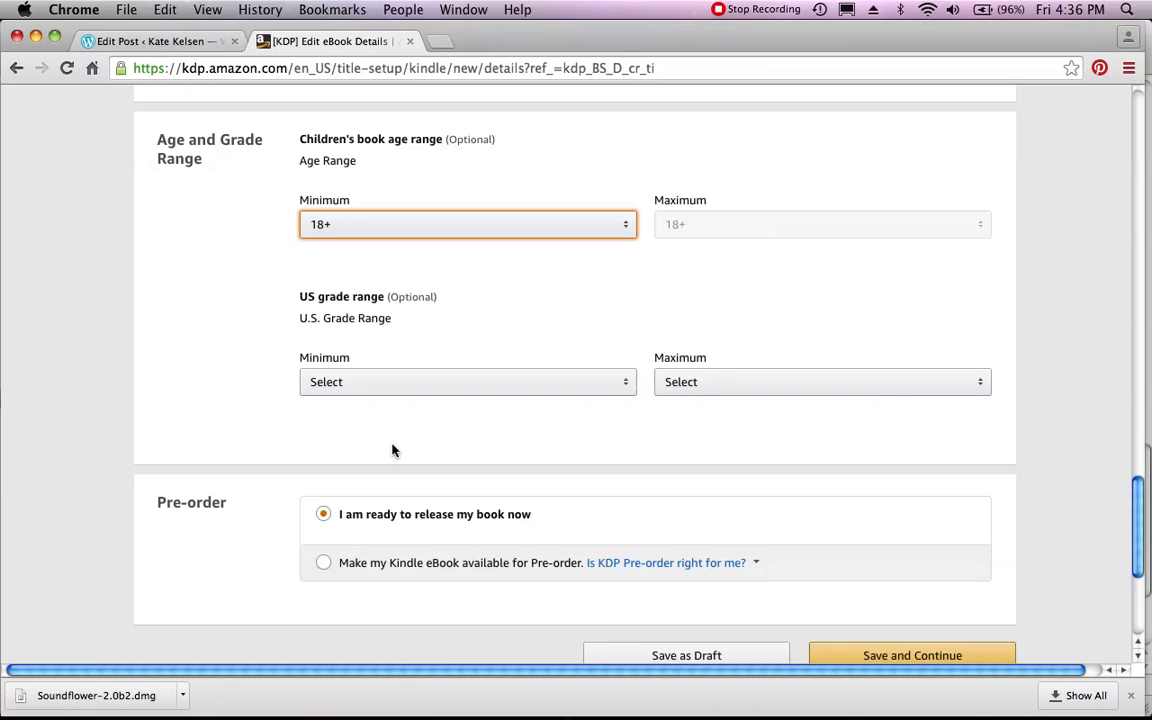
pyautogui.click(527, 228)
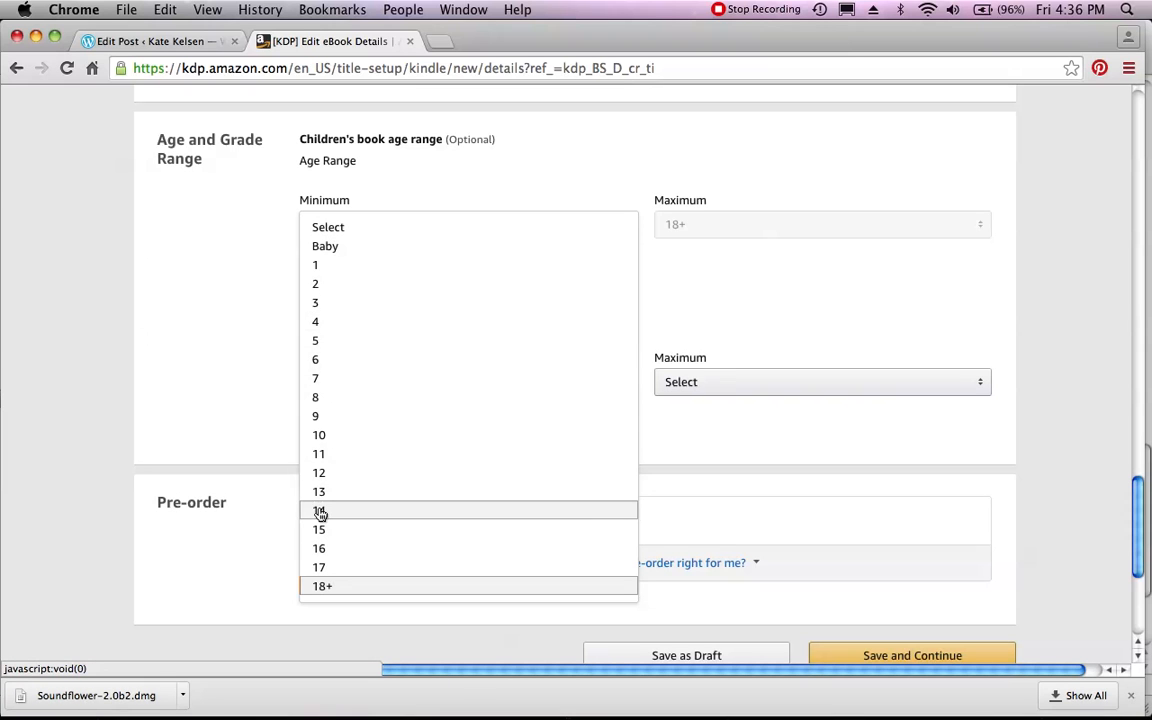
pyautogui.click(254, 364)
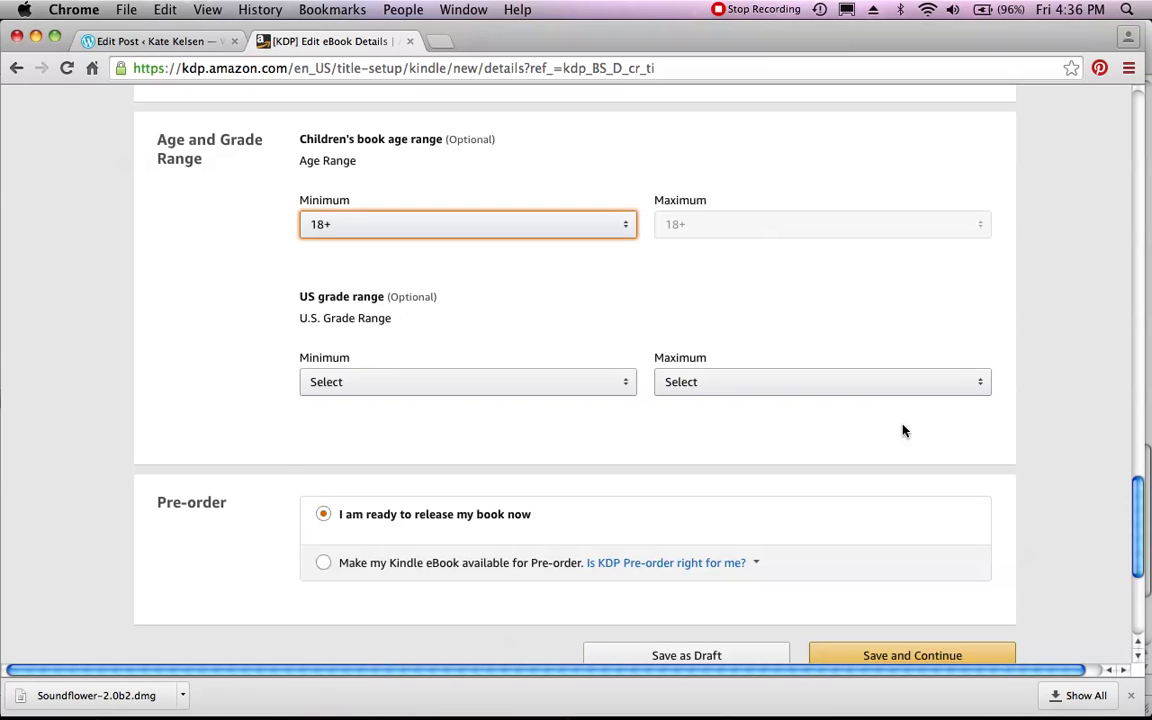
pyautogui.click(603, 386)
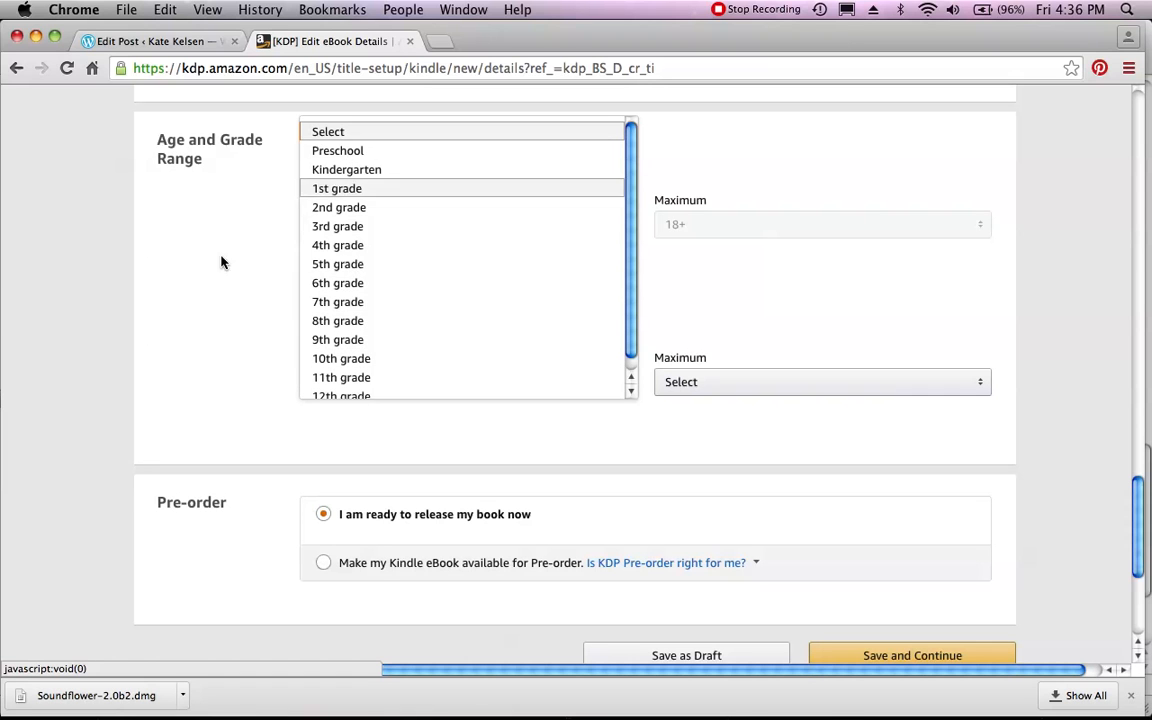
pyautogui.click(173, 293)
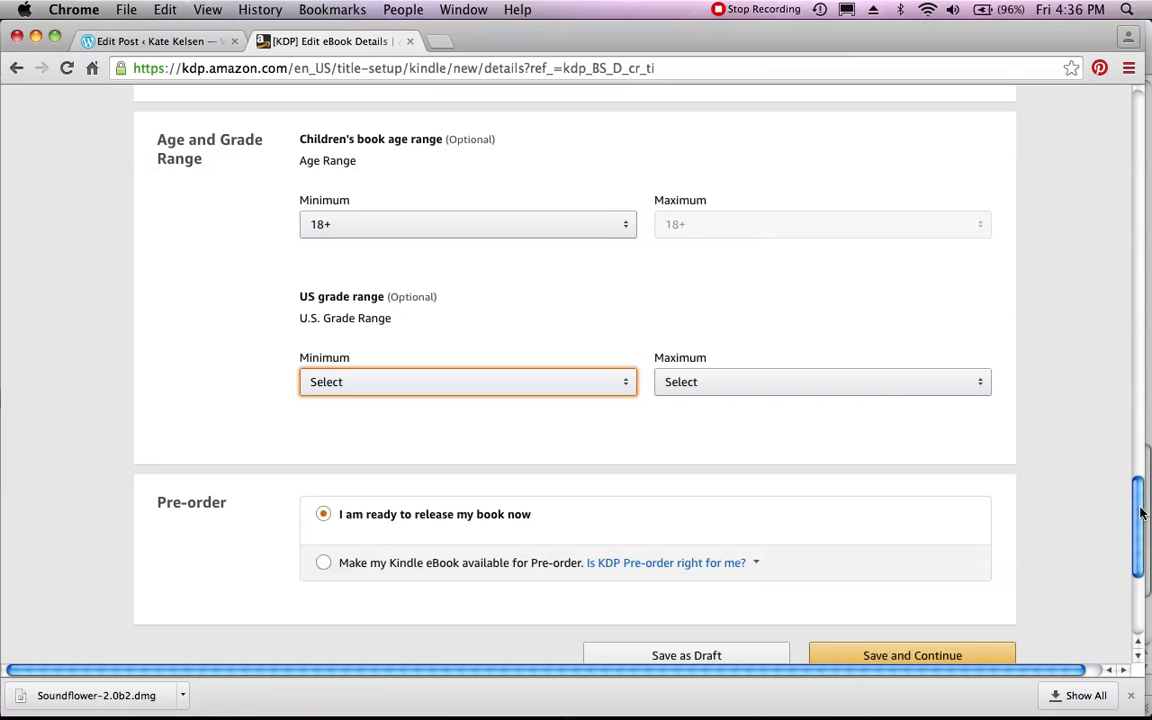
# Save the eBook details with immediate release kept and continue to the Kindle eBook Content page
pyautogui.moveTo(1139, 512); pyautogui.dragTo(1139, 562)
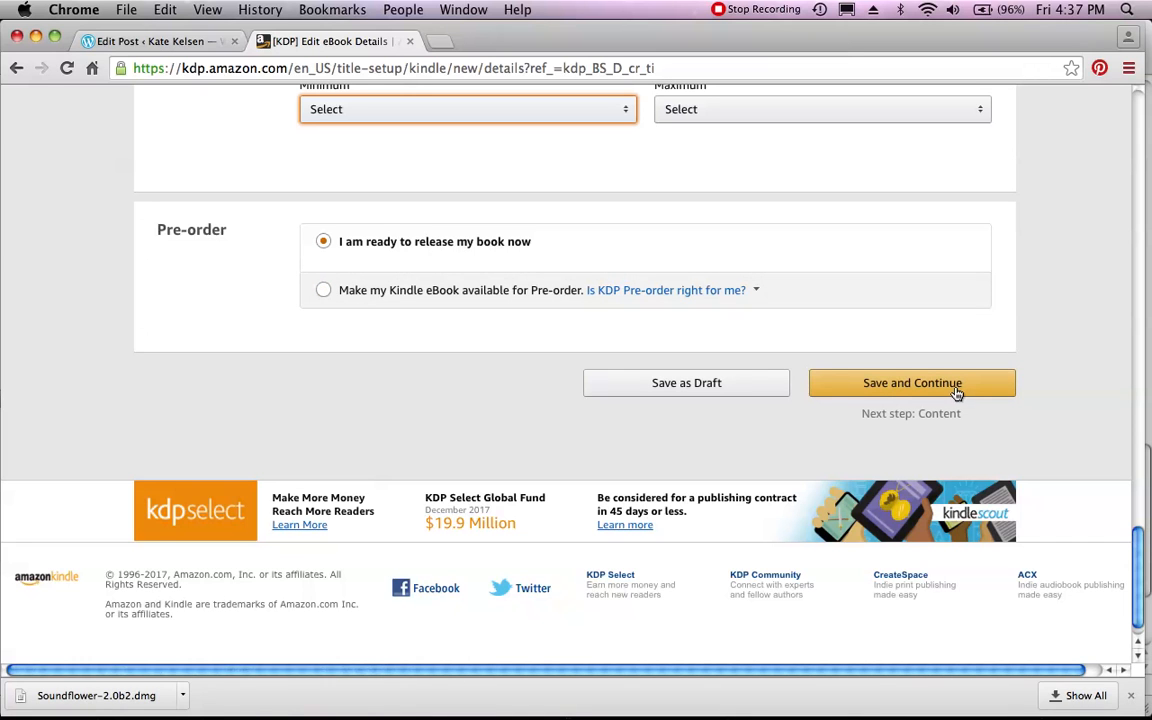
pyautogui.click(918, 386)
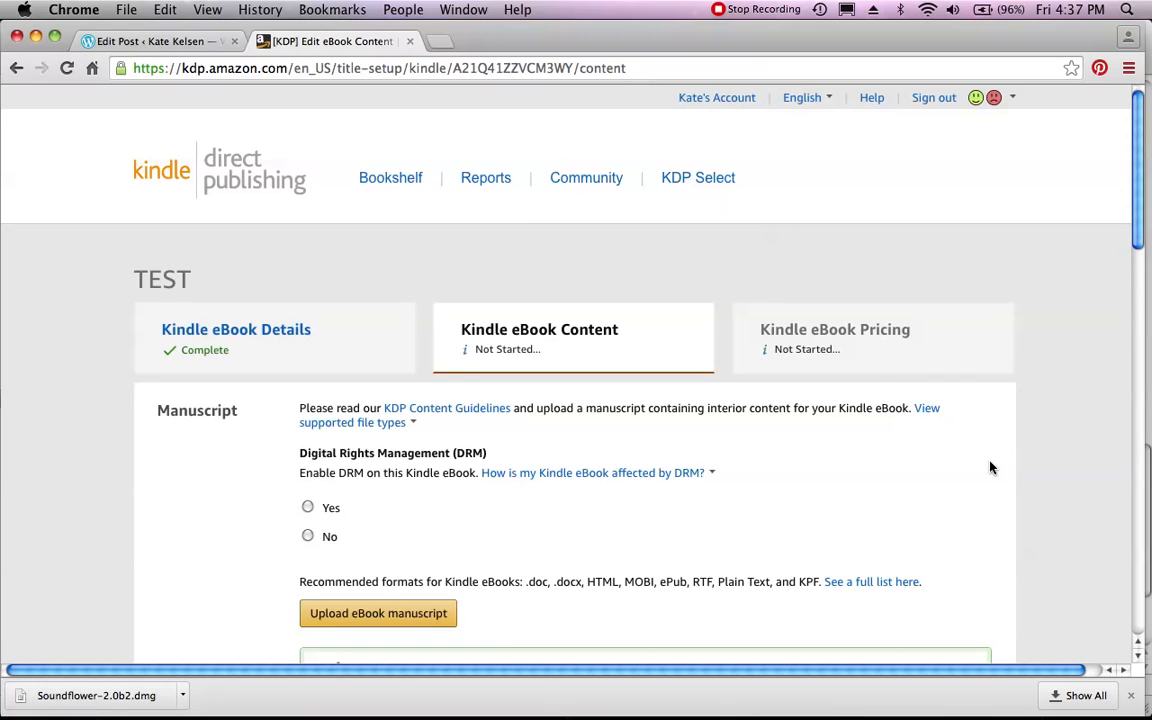
# Read how DRM affects the Kindle eBook and set Digital Rights Management to No
pyautogui.moveTo(1138, 228); pyautogui.dragTo(1136, 297)
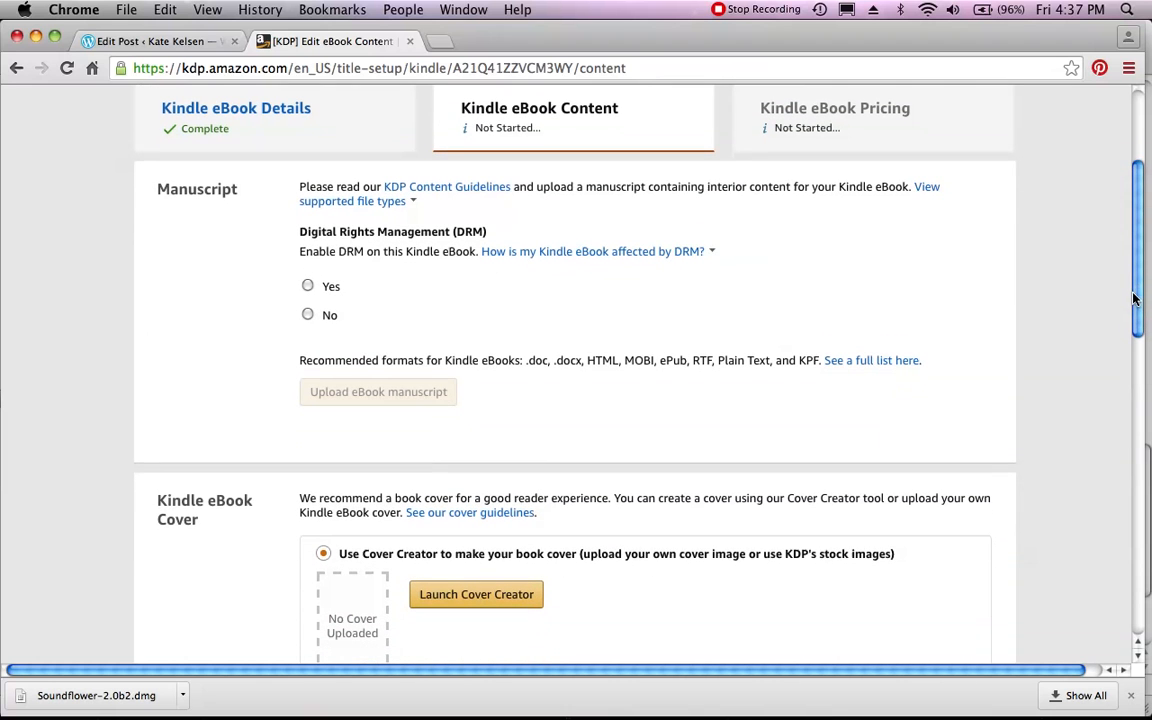
pyautogui.click(310, 288)
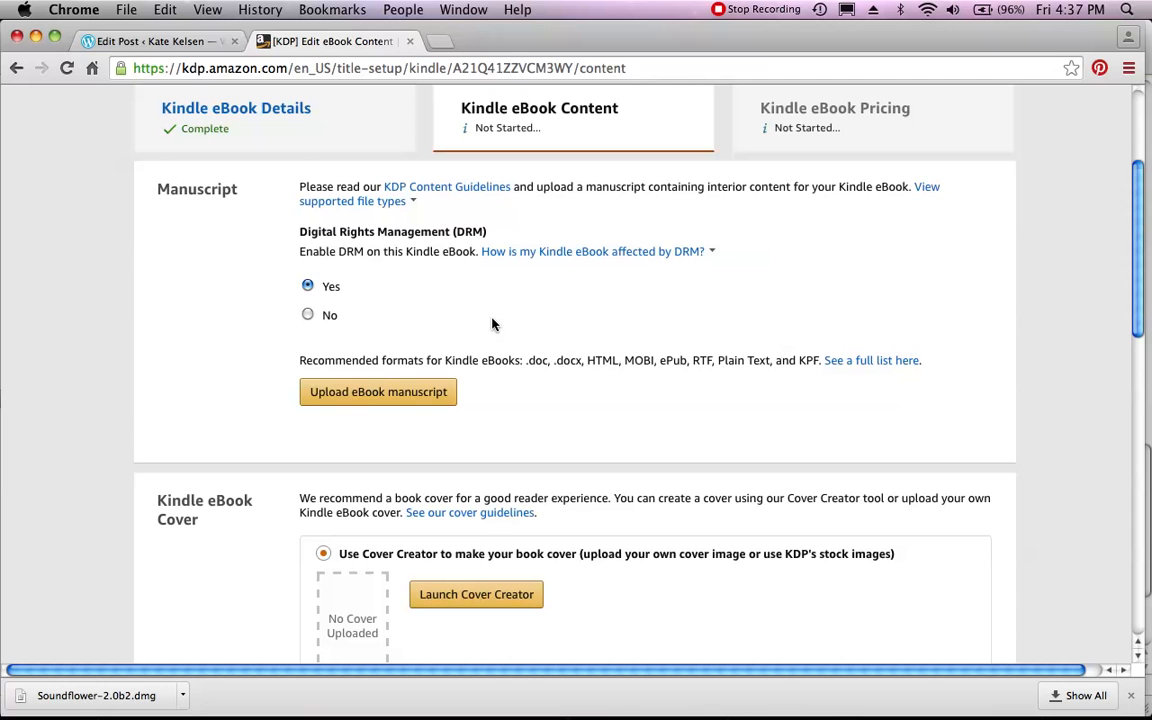
pyautogui.click(585, 255)
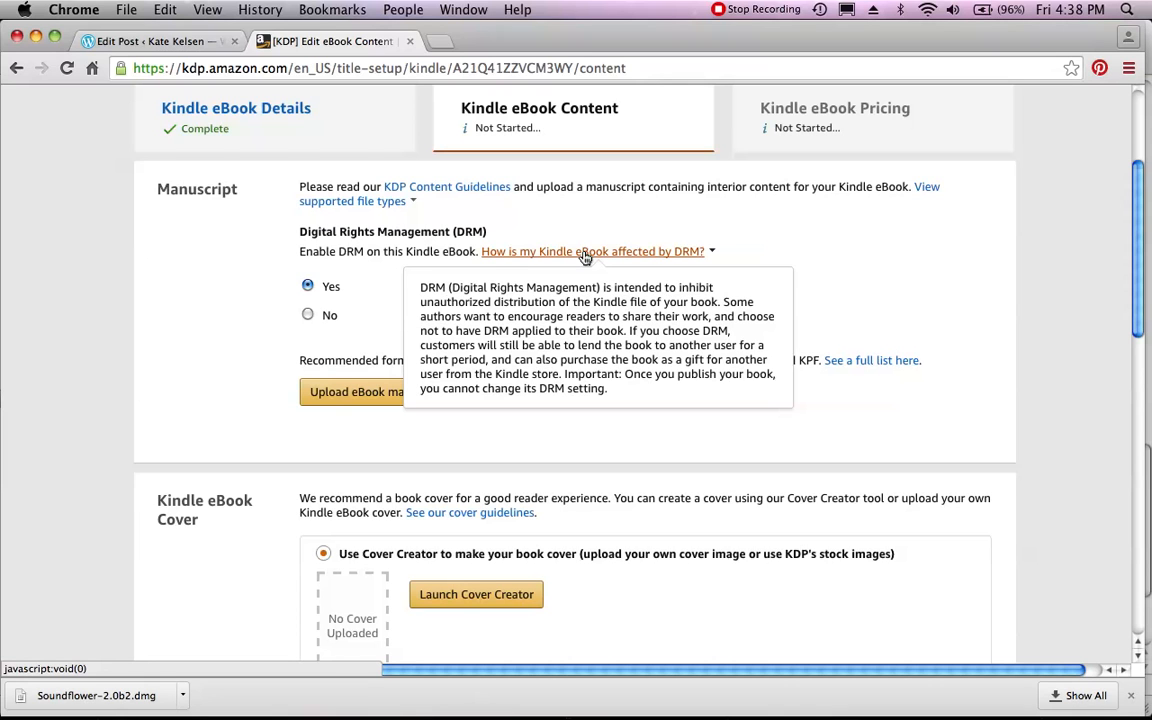
pyautogui.click(308, 315)
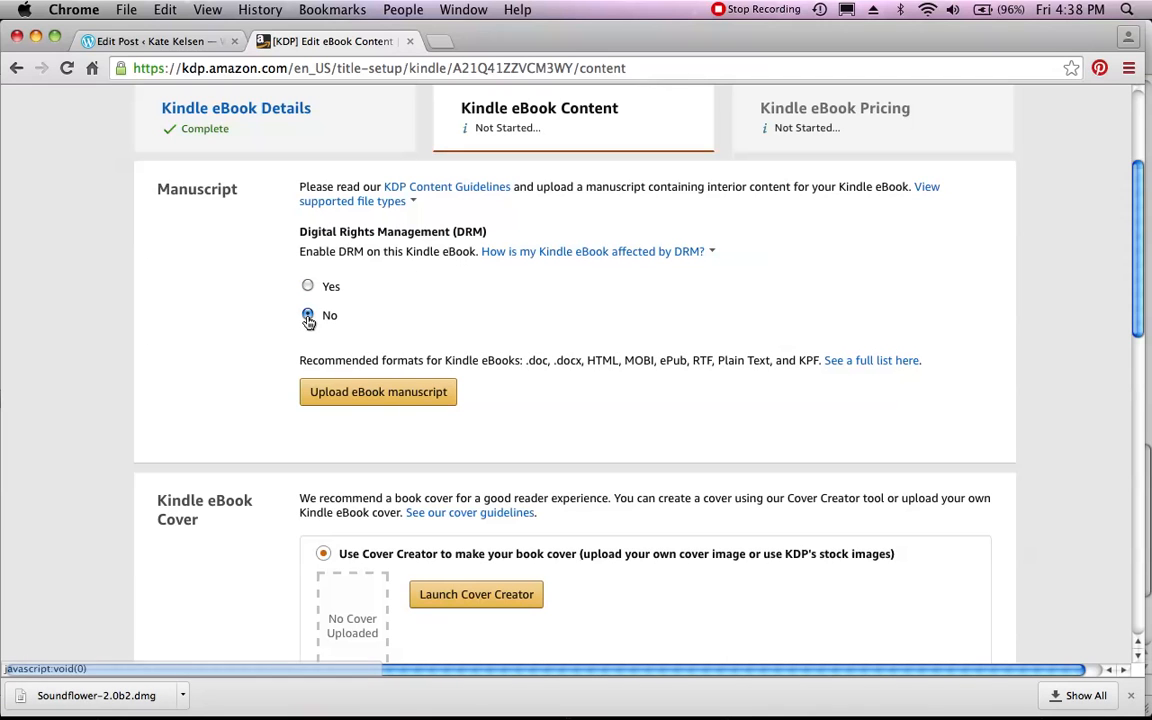
# Start uploading "The Wilted Rose Complete Draft KINDLE.htm" from the Parts of TWR folder on the LEXAR drive as manuscript, and cancel the upload
pyautogui.click(416, 398)
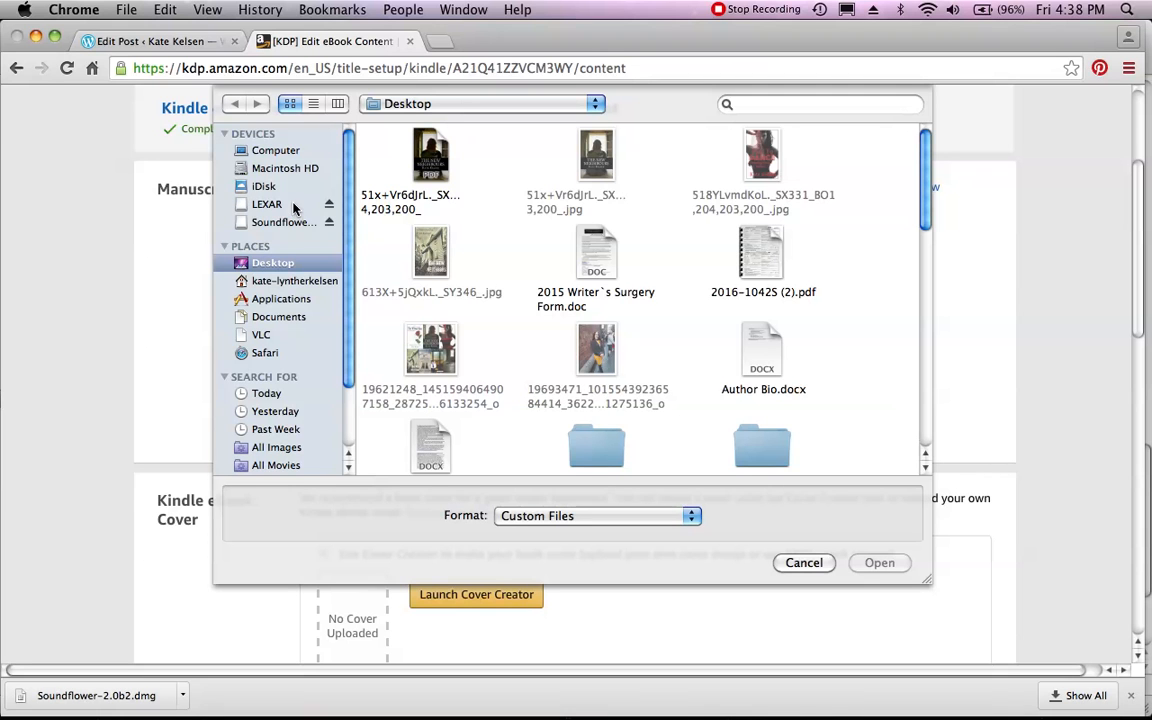
pyautogui.moveTo(928, 183); pyautogui.dragTo(932, 408)
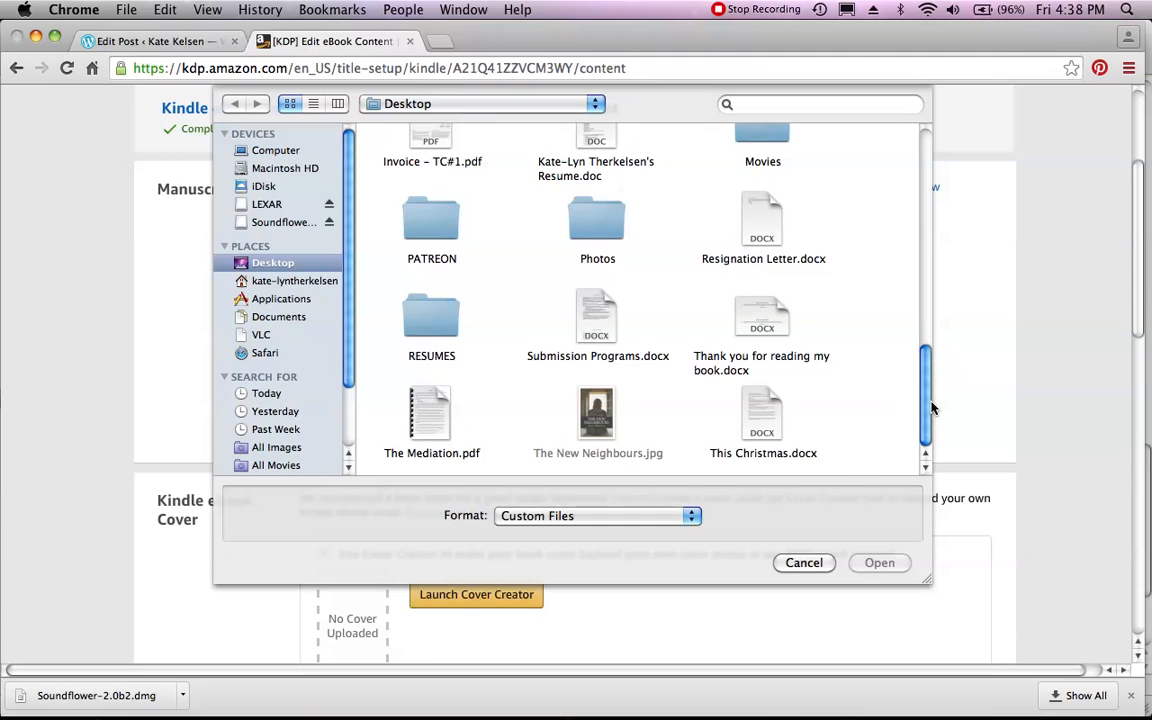
pyautogui.click(265, 204)
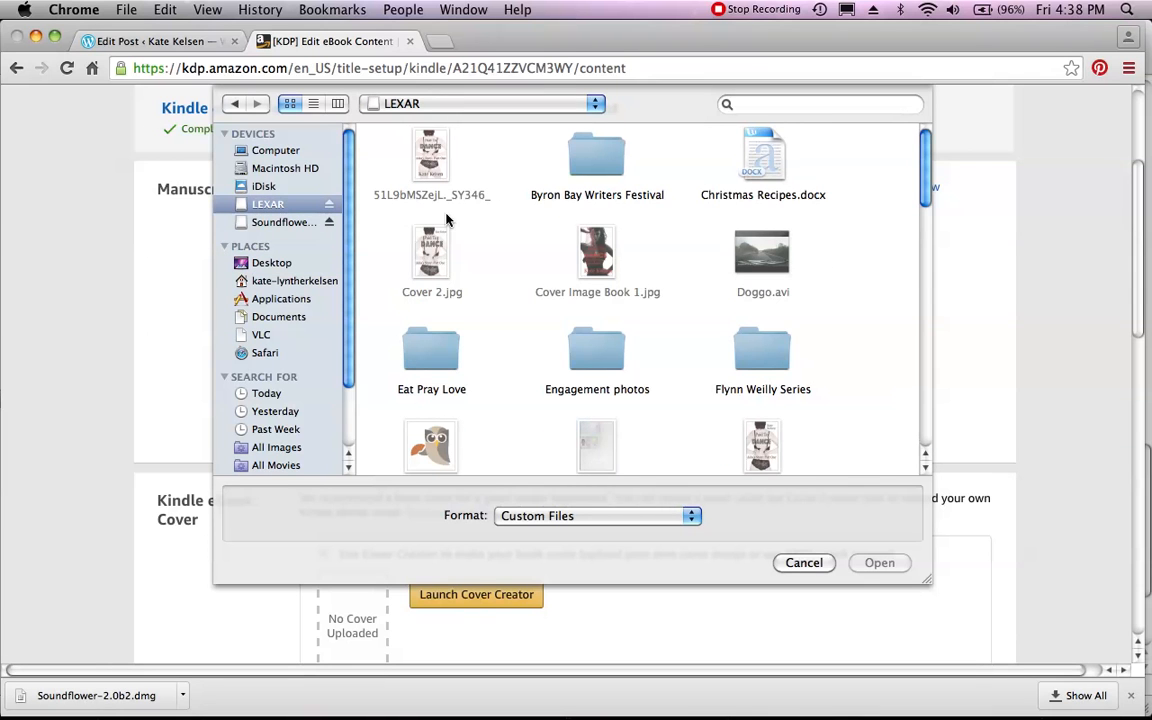
pyautogui.moveTo(931, 175); pyautogui.dragTo(933, 424)
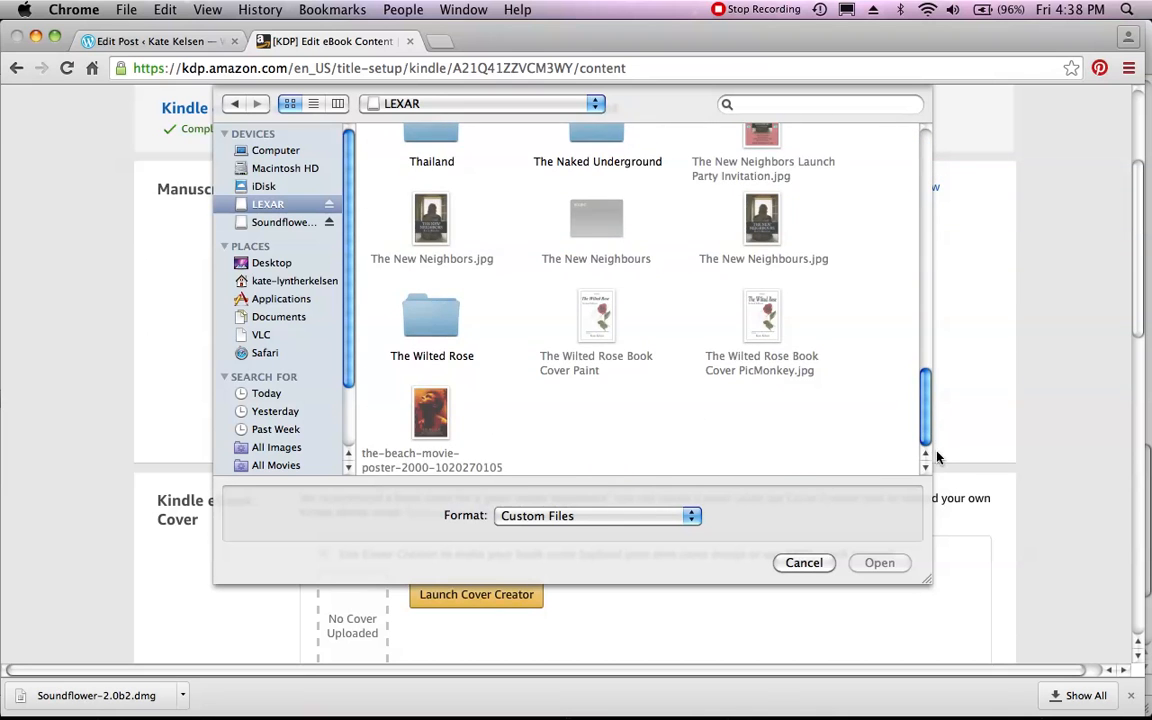
pyautogui.click(421, 301)
pyautogui.doubleClick(421, 301)
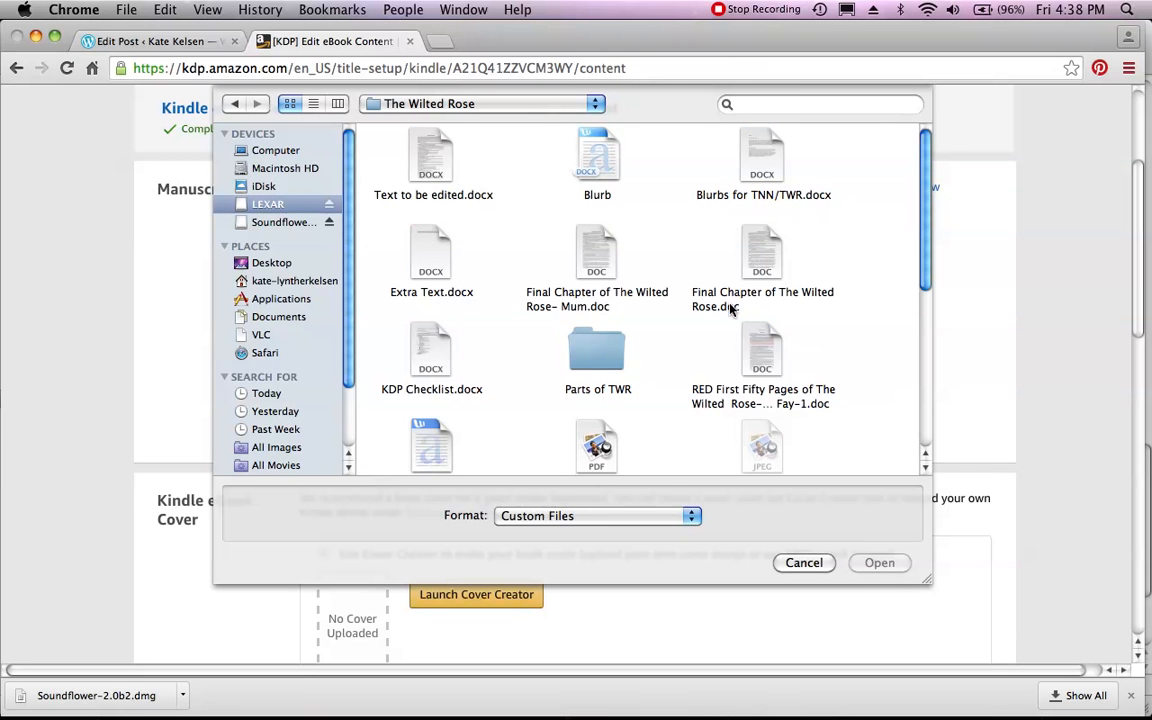
pyautogui.doubleClick(596, 345)
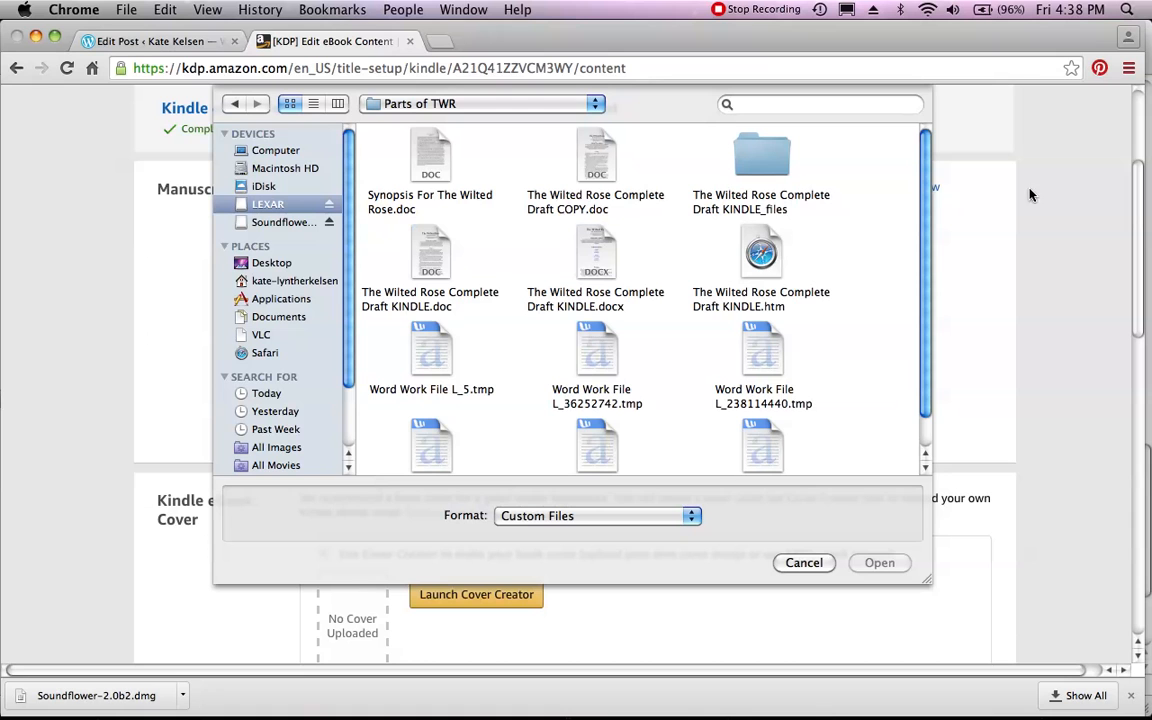
pyautogui.click(760, 252)
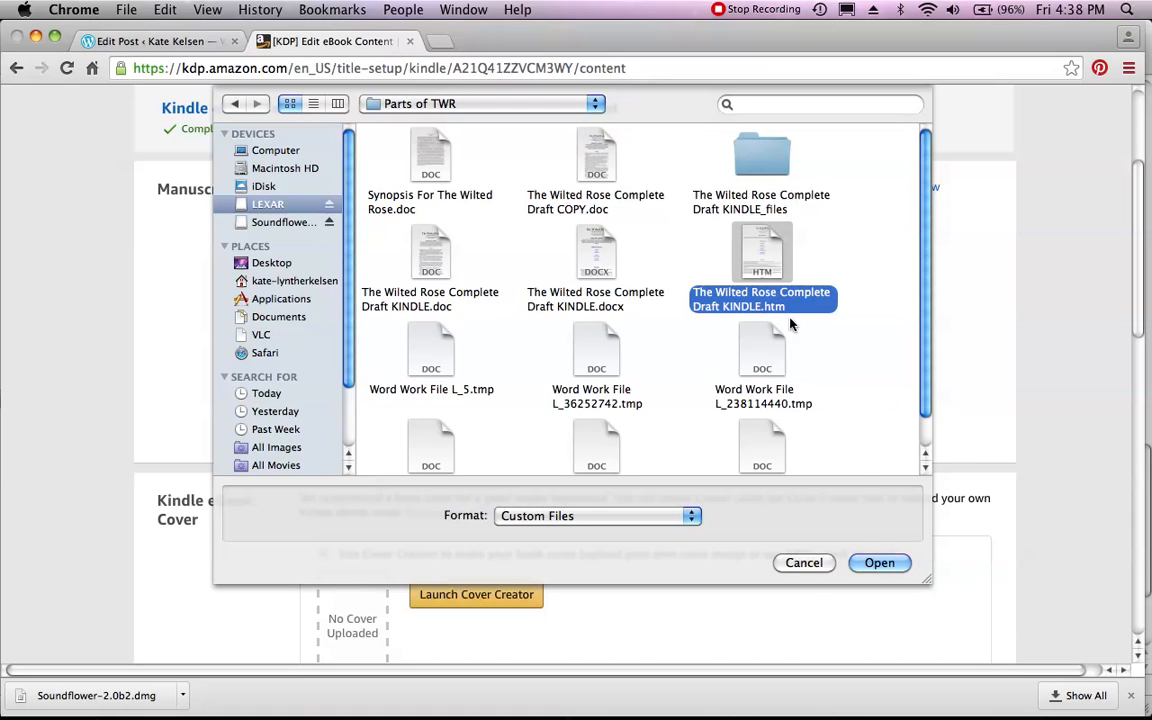
pyautogui.click(866, 568)
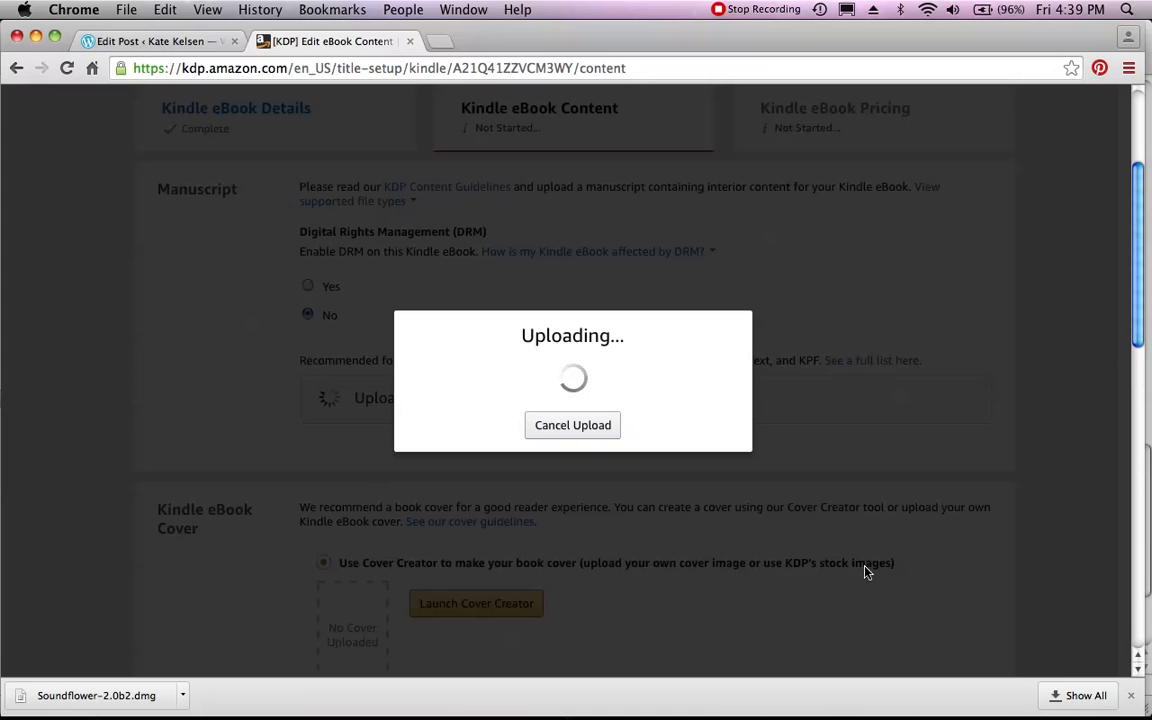
pyautogui.click(583, 433)
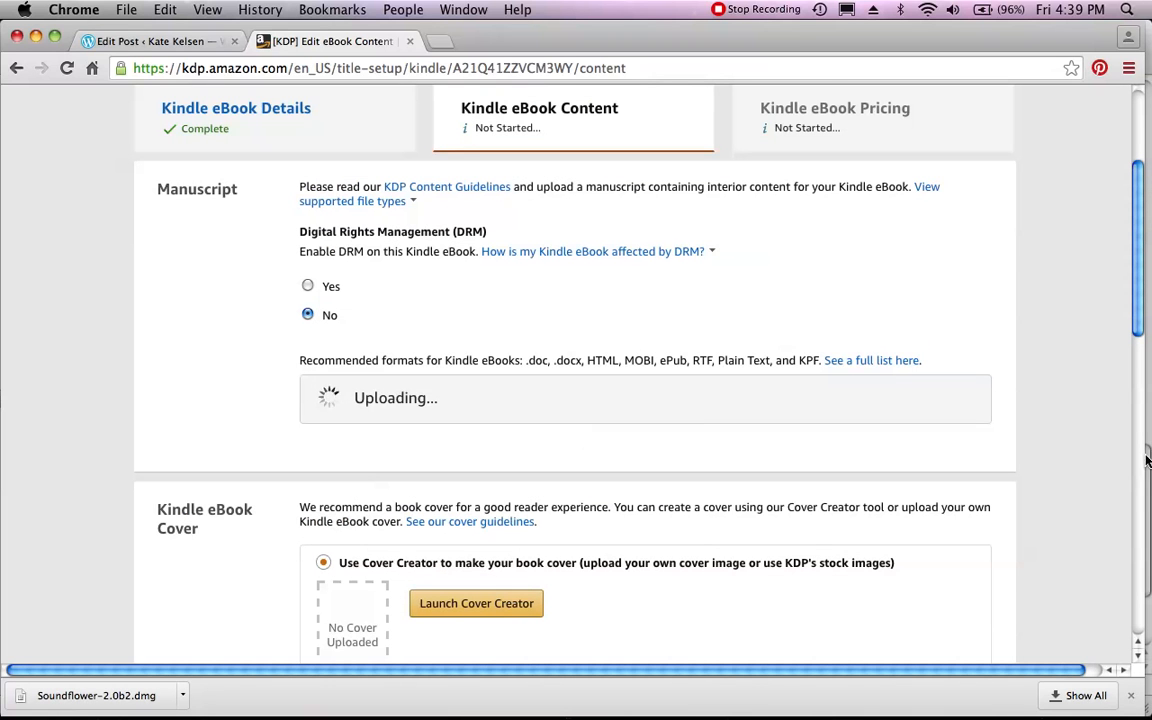
# Open Cover Creator without choosing an image, look over its cover designs, and return to the eBook content page
pyautogui.scroll(-10, 1143, 670)
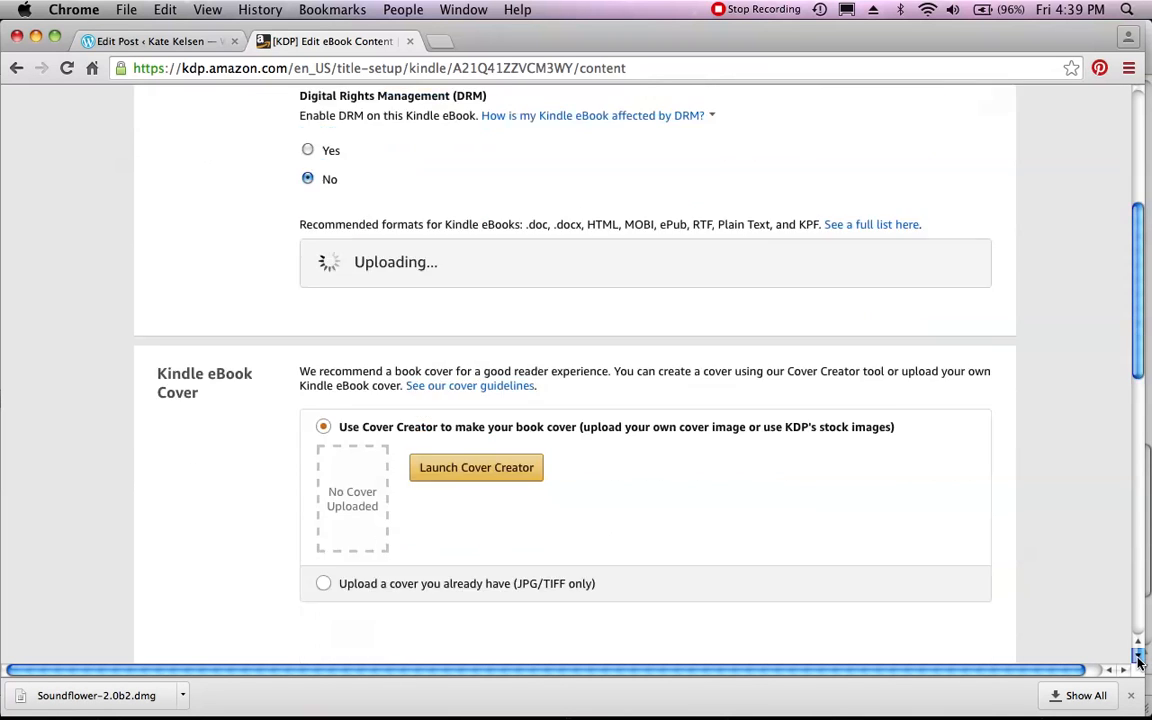
pyautogui.scroll(-2, 1138, 662)
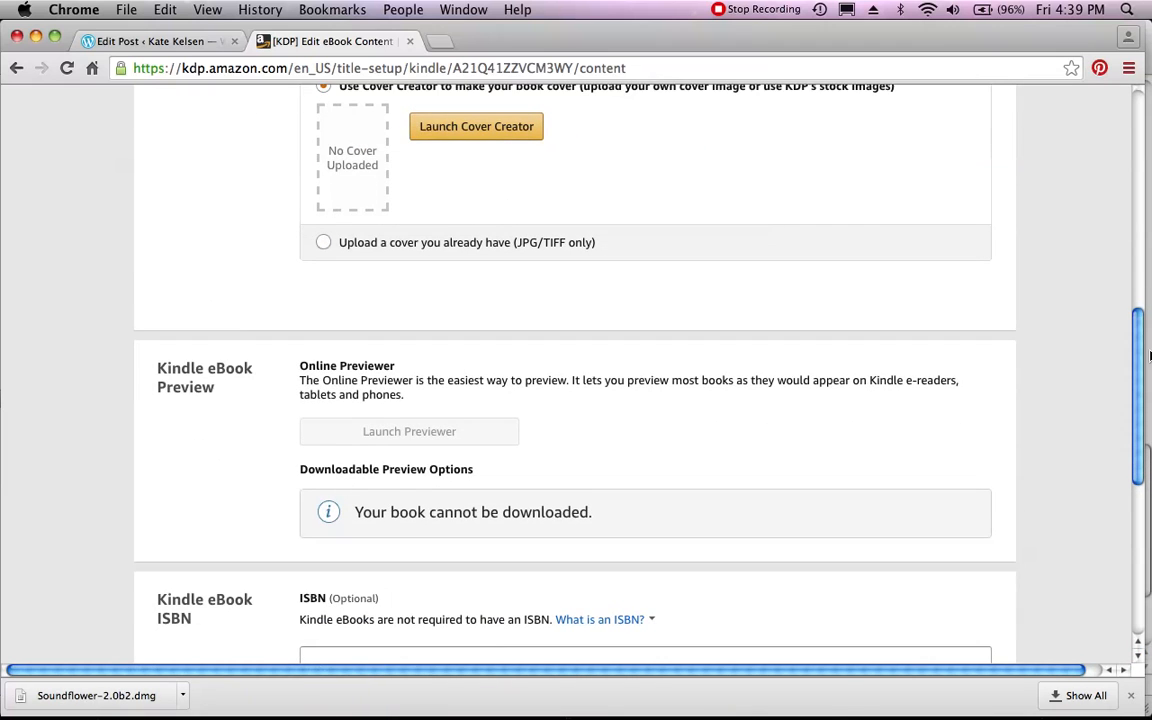
pyautogui.moveTo(1140, 355); pyautogui.dragTo(1129, 318)
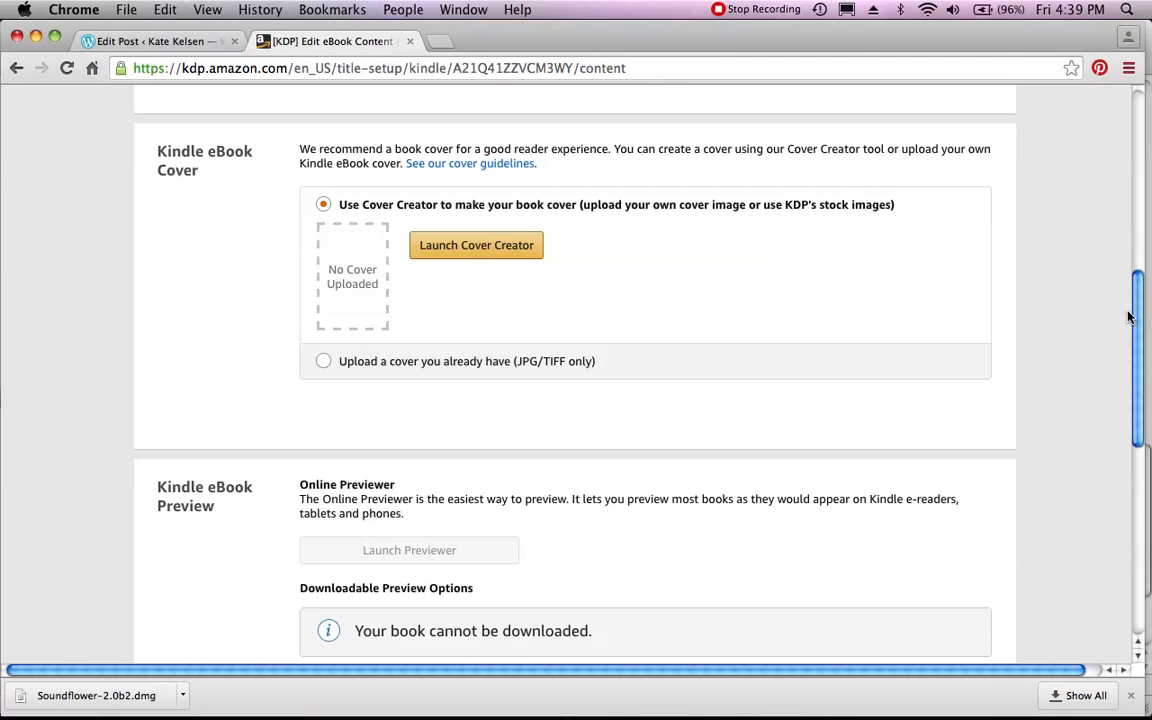
pyautogui.click(487, 257)
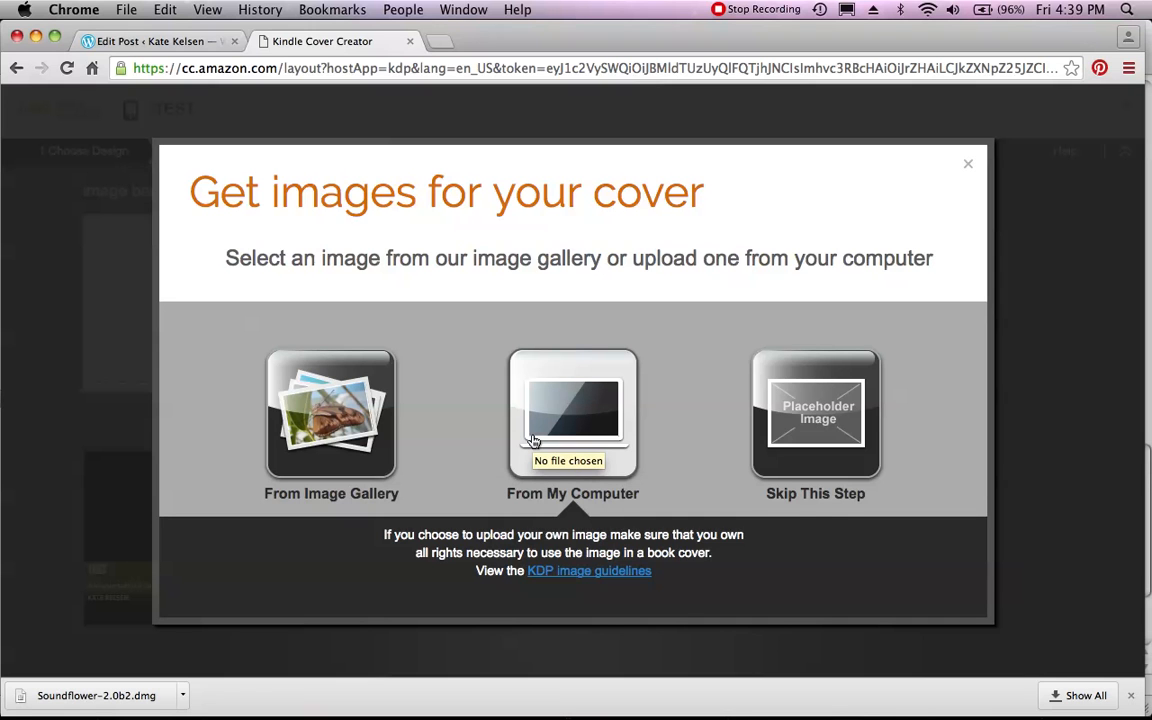
pyautogui.click(968, 167)
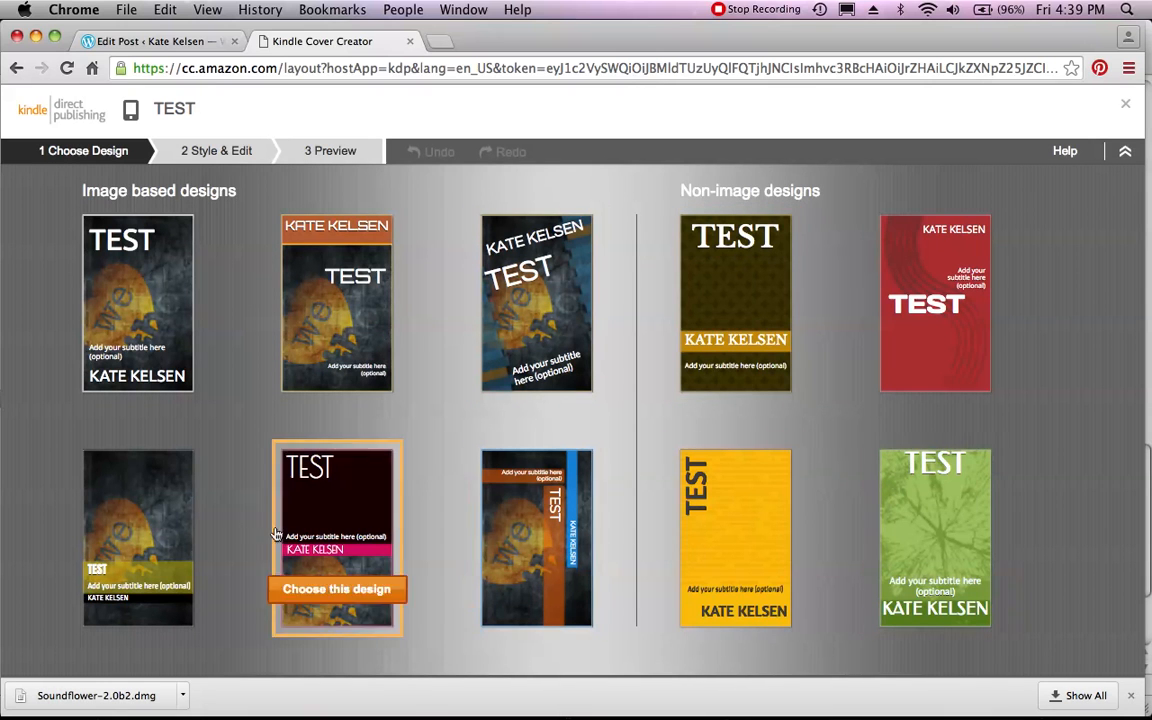
pyautogui.click(16, 67)
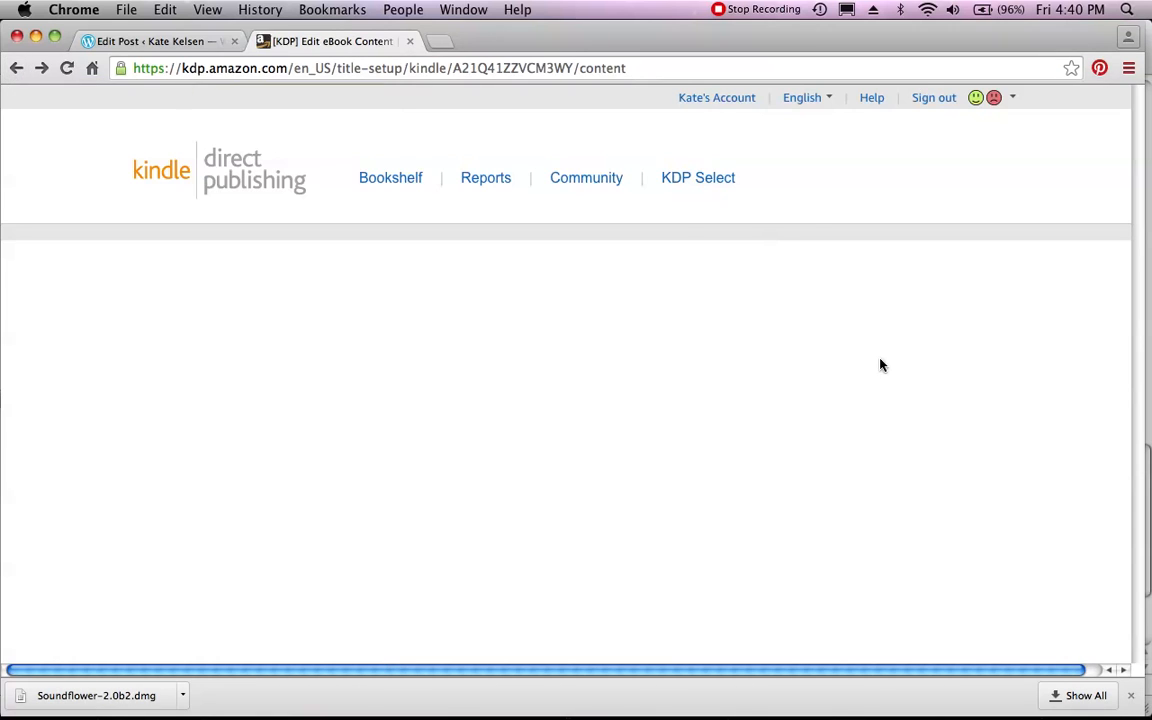
# Switch the eBook cover to uploading an existing JPG/TIFF file, and start and cancel the upload of an image from the Desktop folder
pyautogui.moveTo(1147, 199); pyautogui.dragTo(1131, 373)
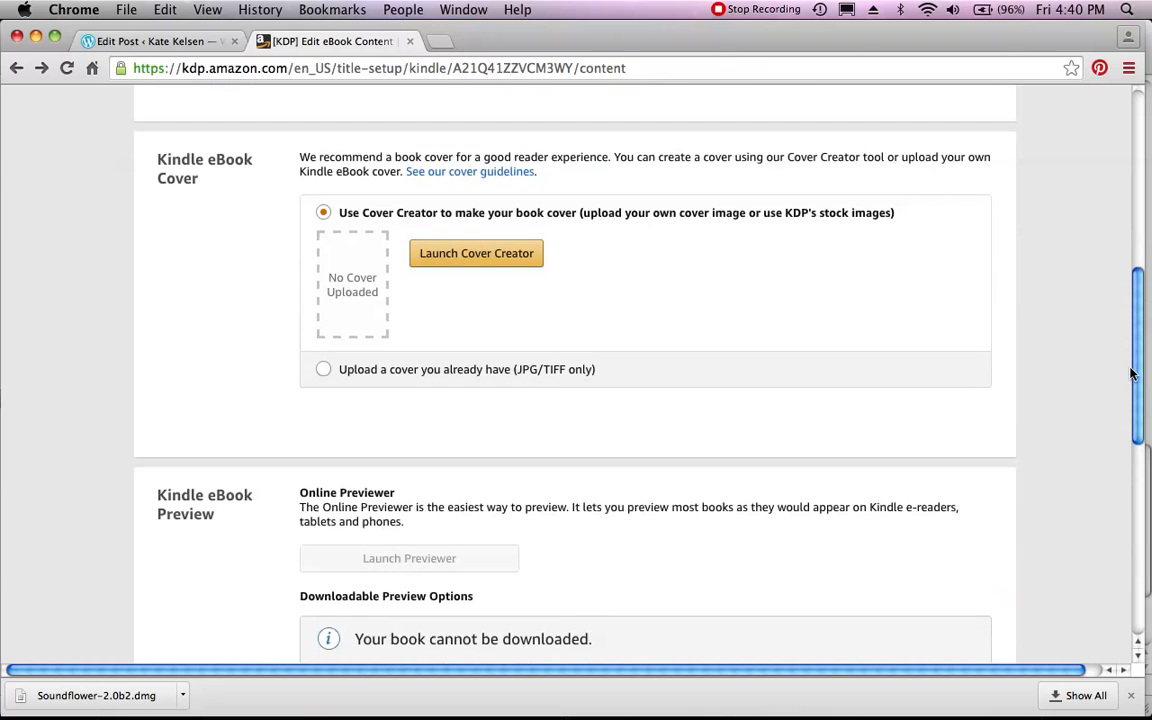
pyautogui.click(324, 370)
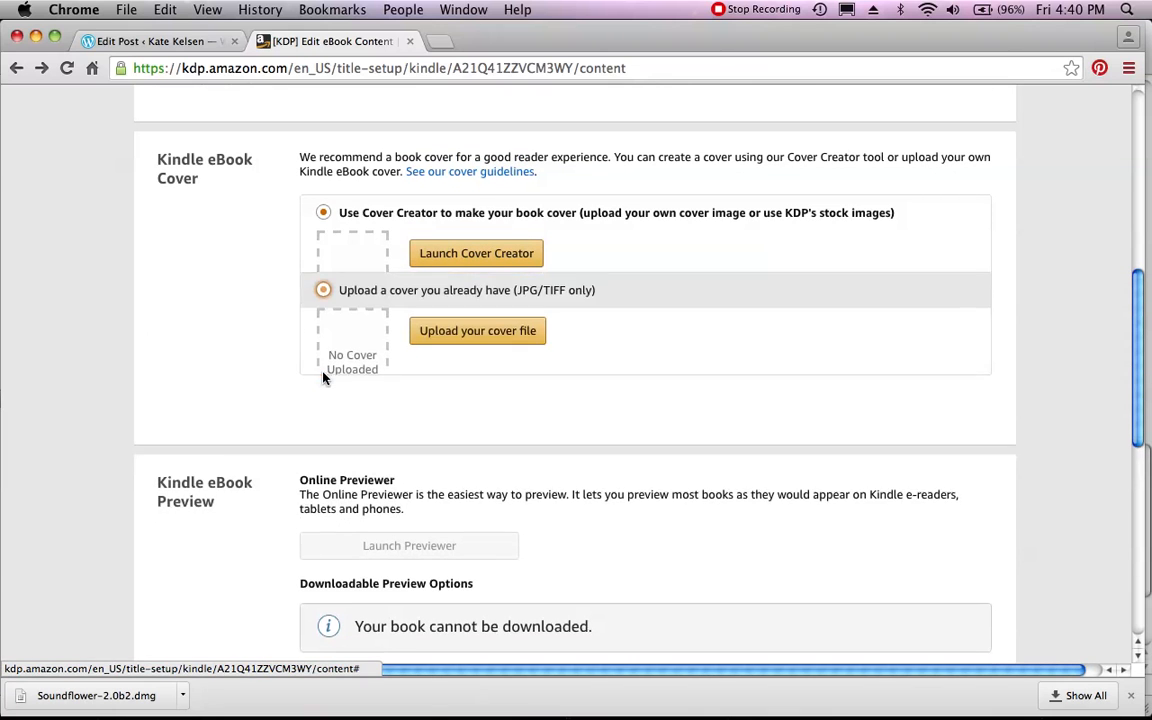
pyautogui.click(458, 289)
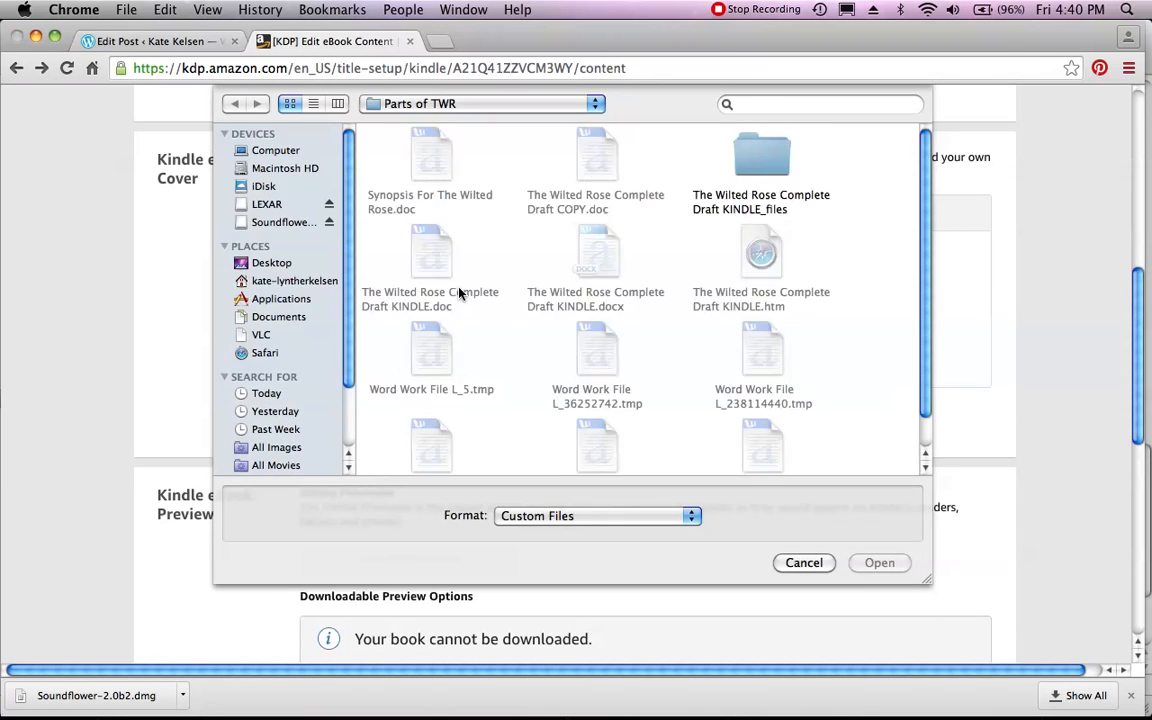
pyautogui.doubleClick(760, 155)
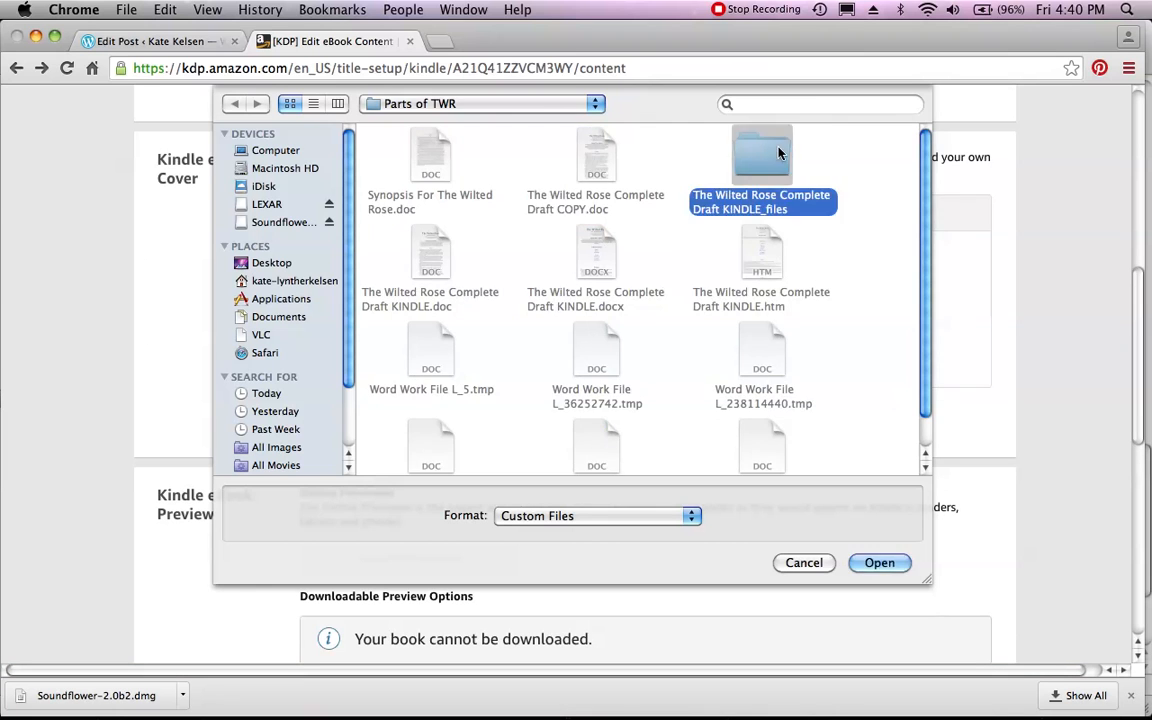
pyautogui.click(233, 103)
pyautogui.click(288, 264)
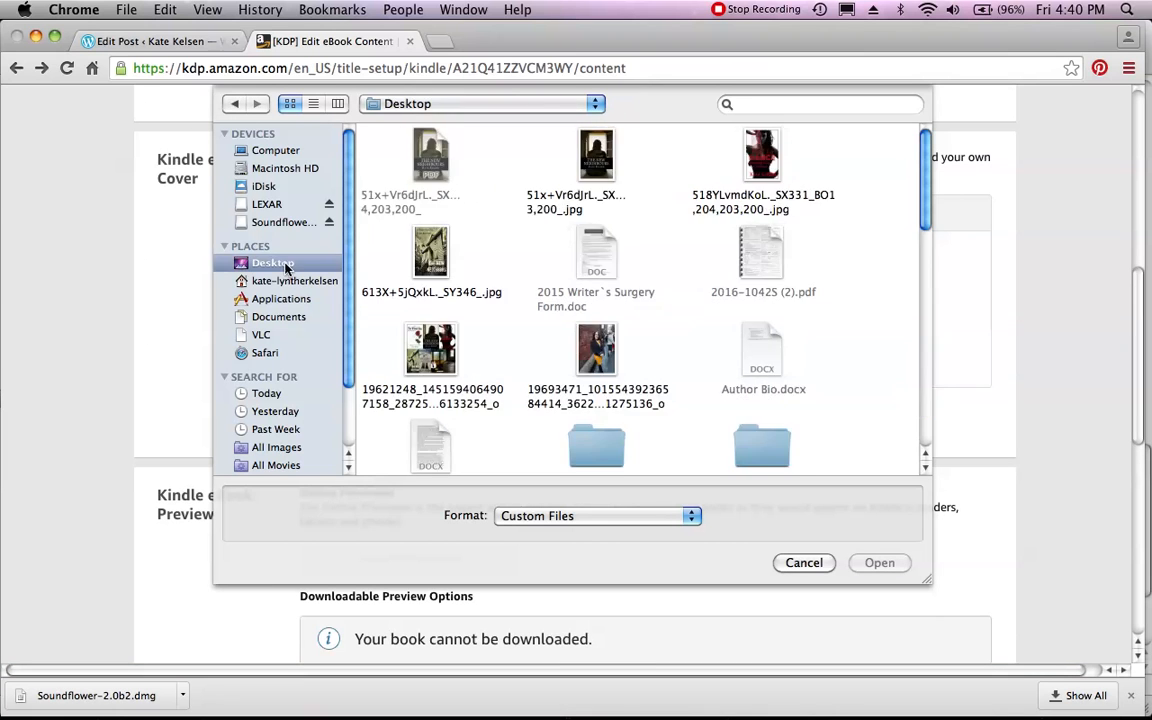
pyautogui.click(541, 152)
pyautogui.click(880, 562)
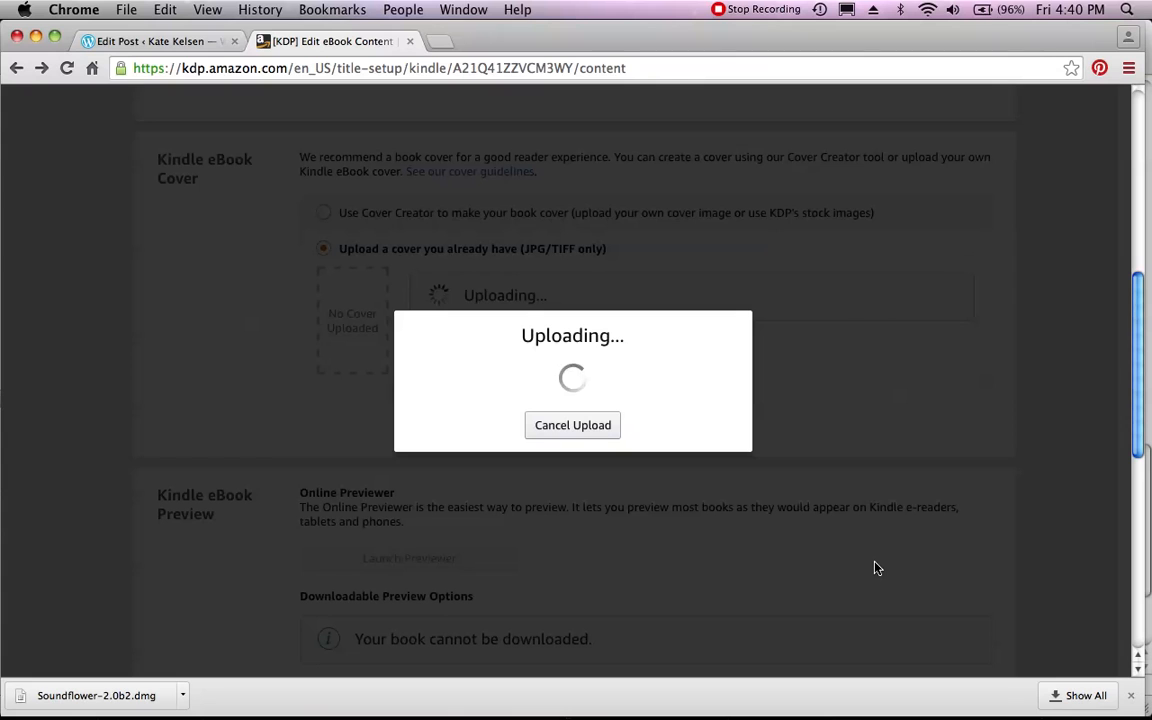
pyautogui.click(598, 426)
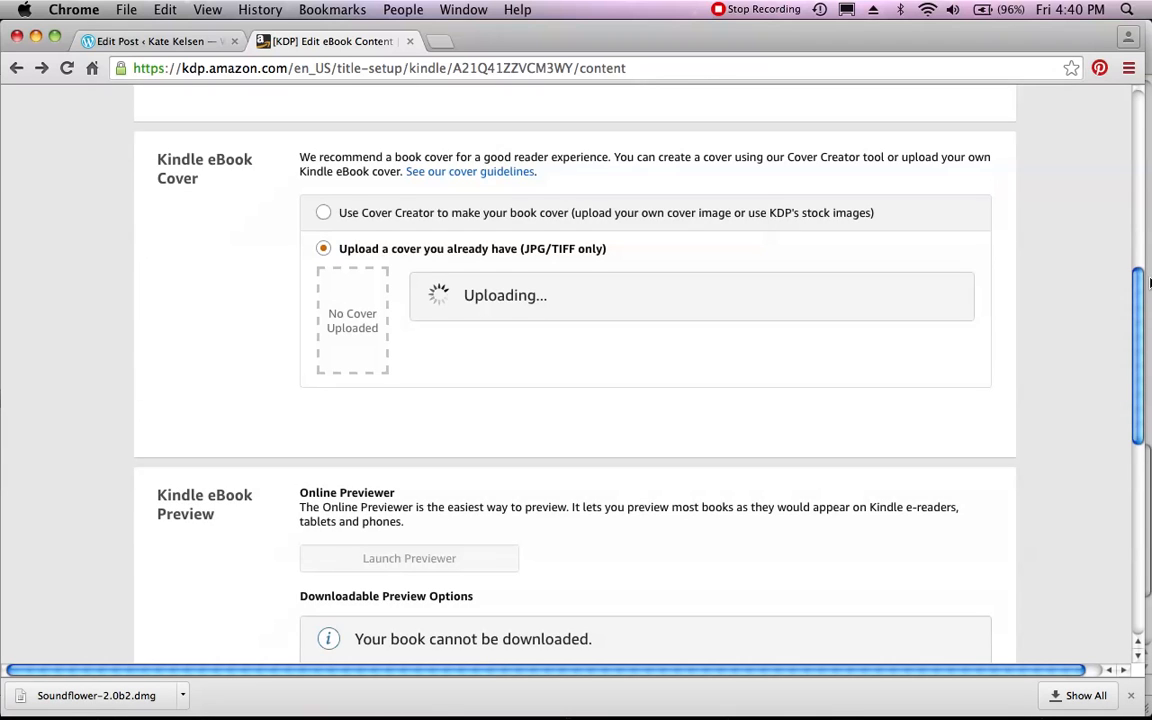
# Examine the ISBN explanation and the optional ISBN and Publisher fields in the Kindle eBook ISBN section
pyautogui.moveTo(1137, 295); pyautogui.dragTo(1139, 390)
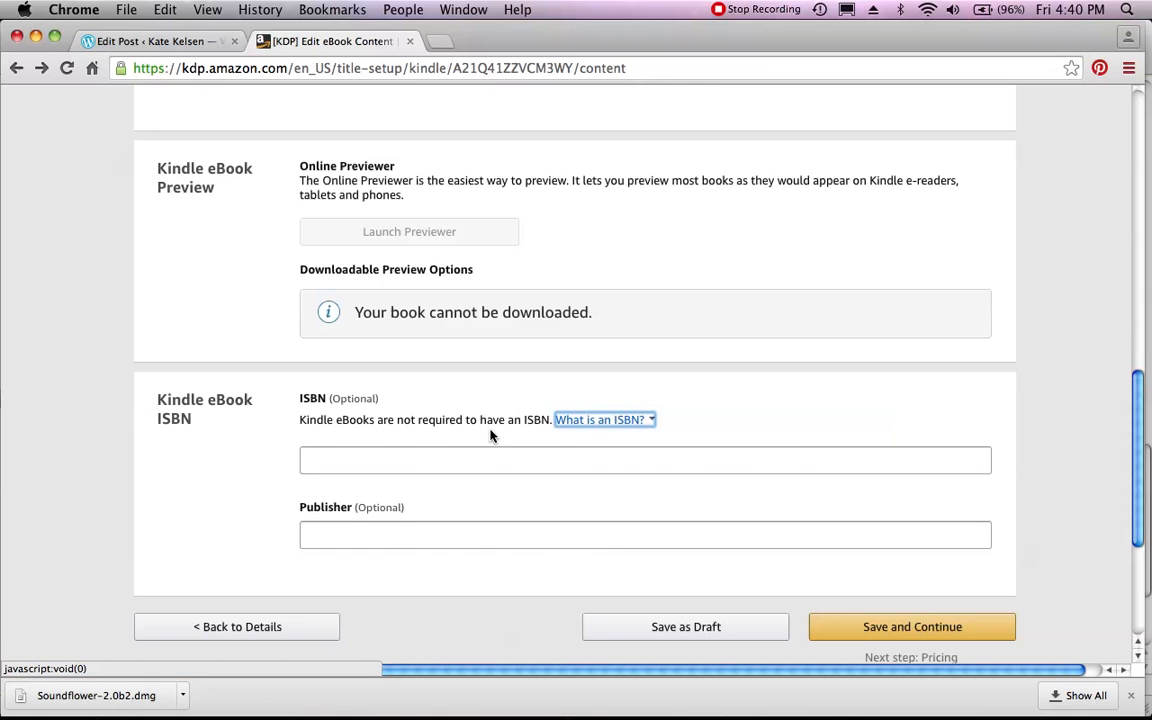
pyautogui.moveTo(600, 420)
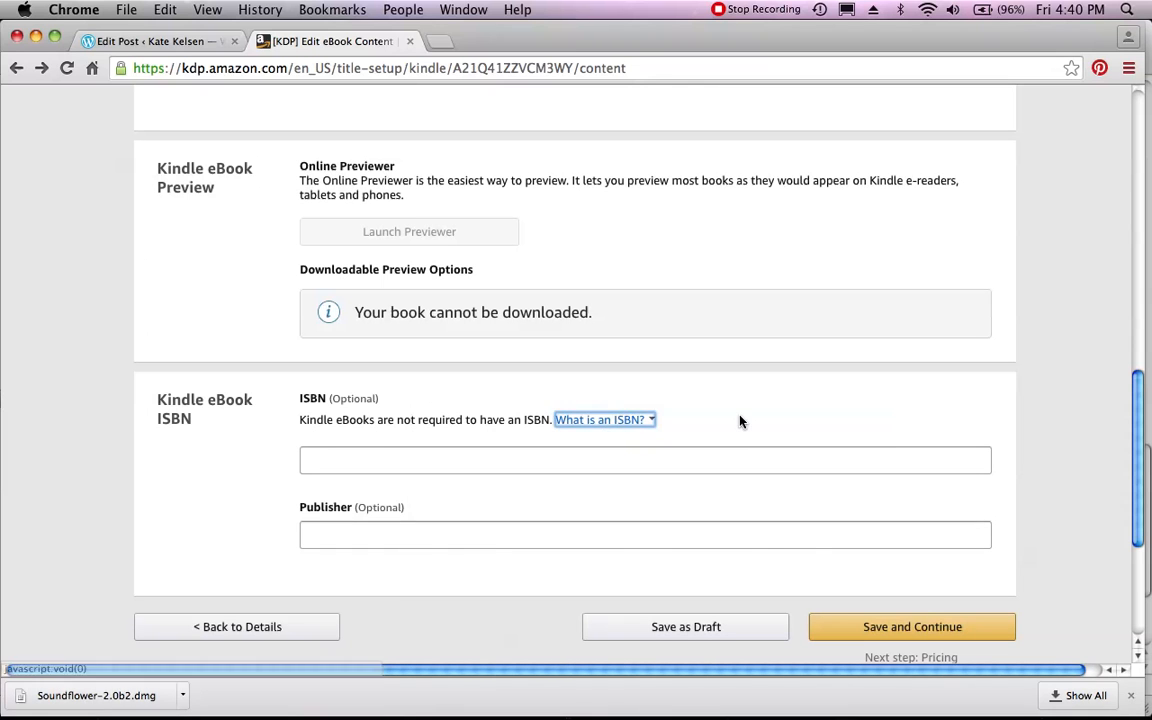
pyautogui.moveTo(640, 421)
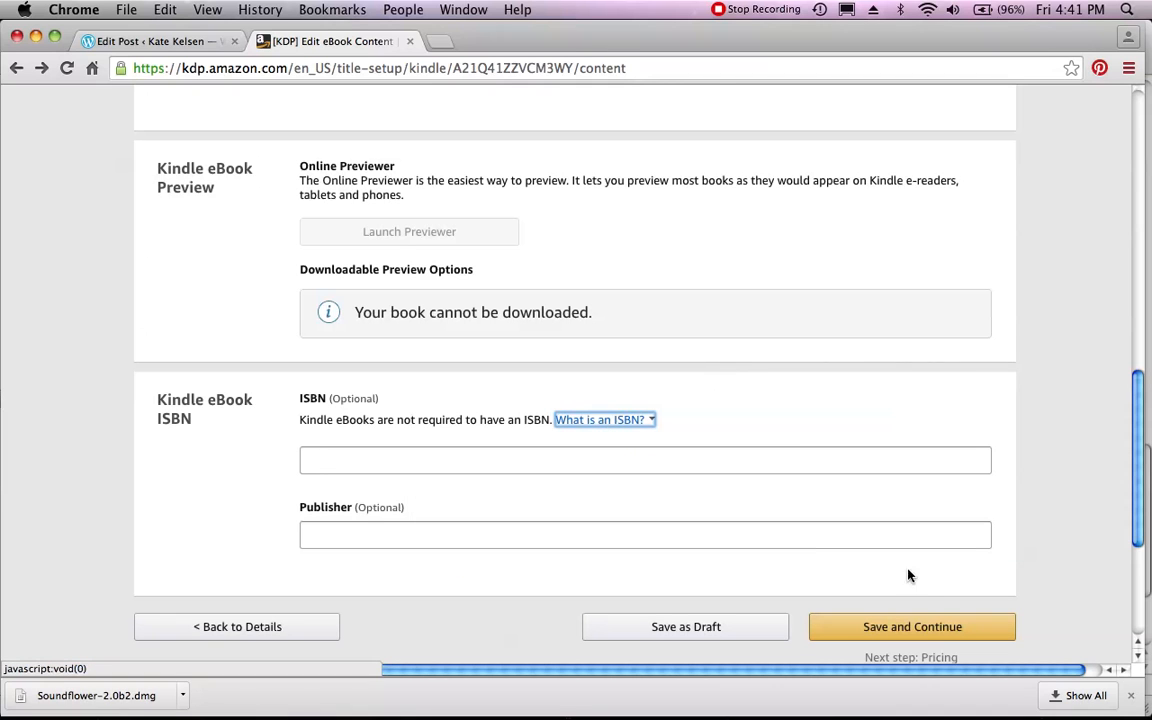
# Try to save the eBook content page and continue to pricing, and review the highlighted errors
pyautogui.click(914, 628)
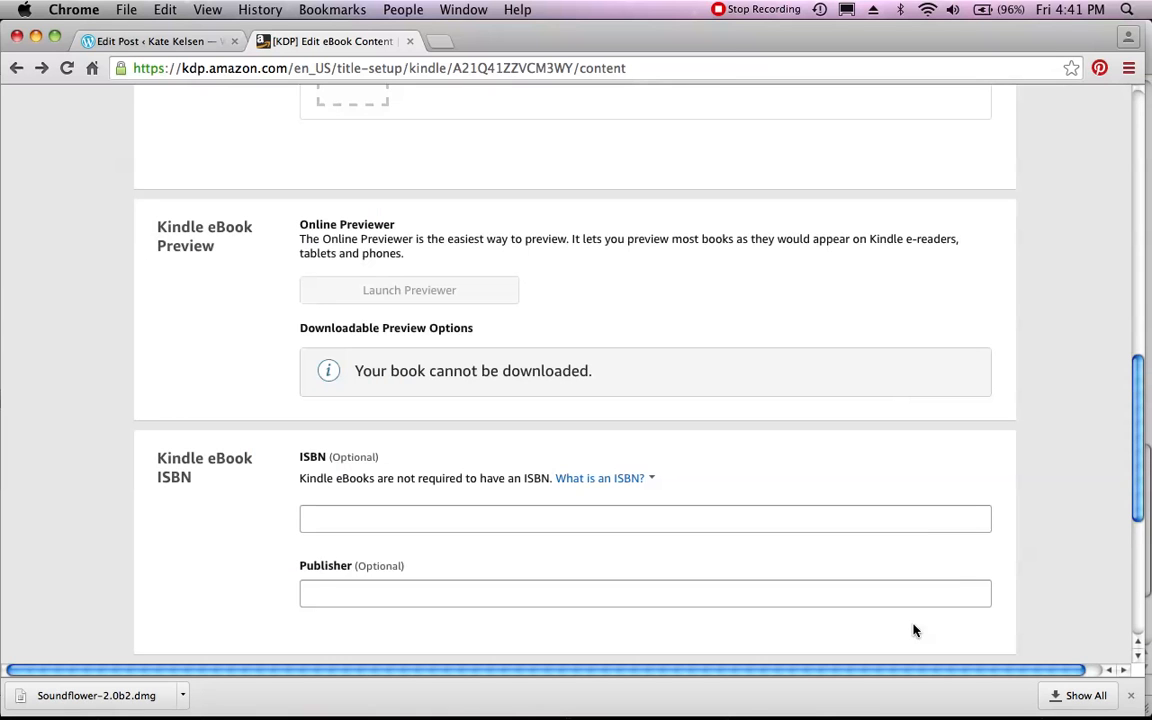
pyautogui.moveTo(1144, 424); pyautogui.dragTo(1145, 620)
pyautogui.scroll(15, 1092, 508)
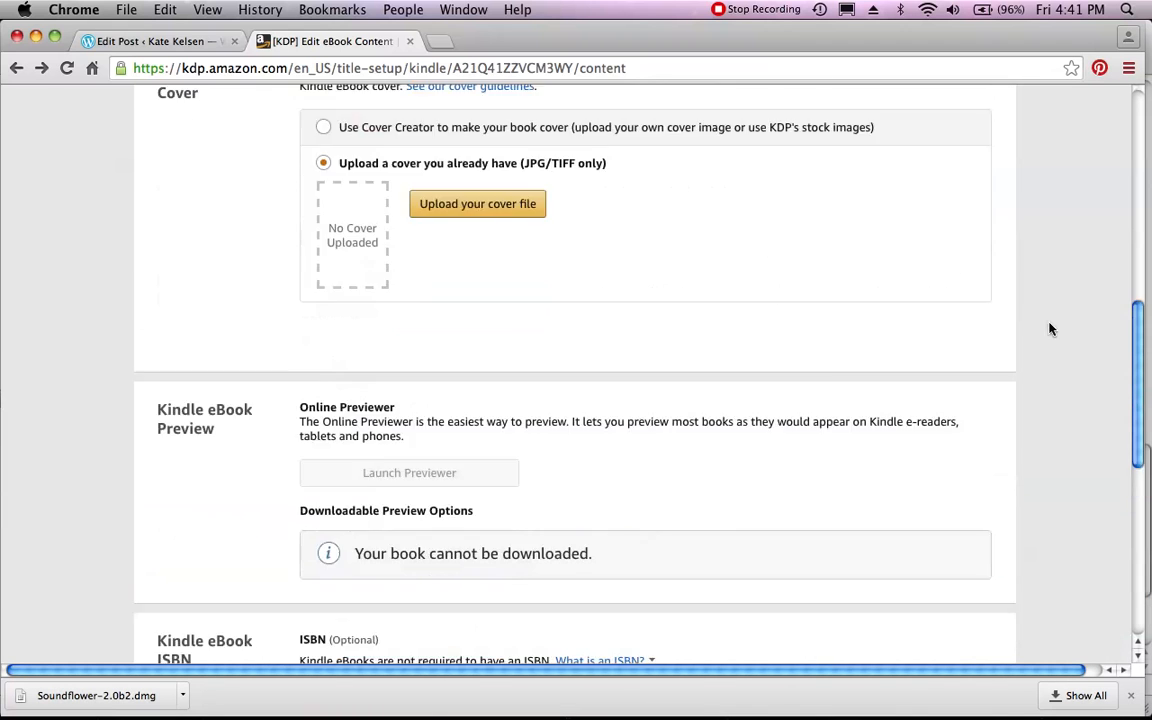
pyautogui.scroll(3, 1000, 205)
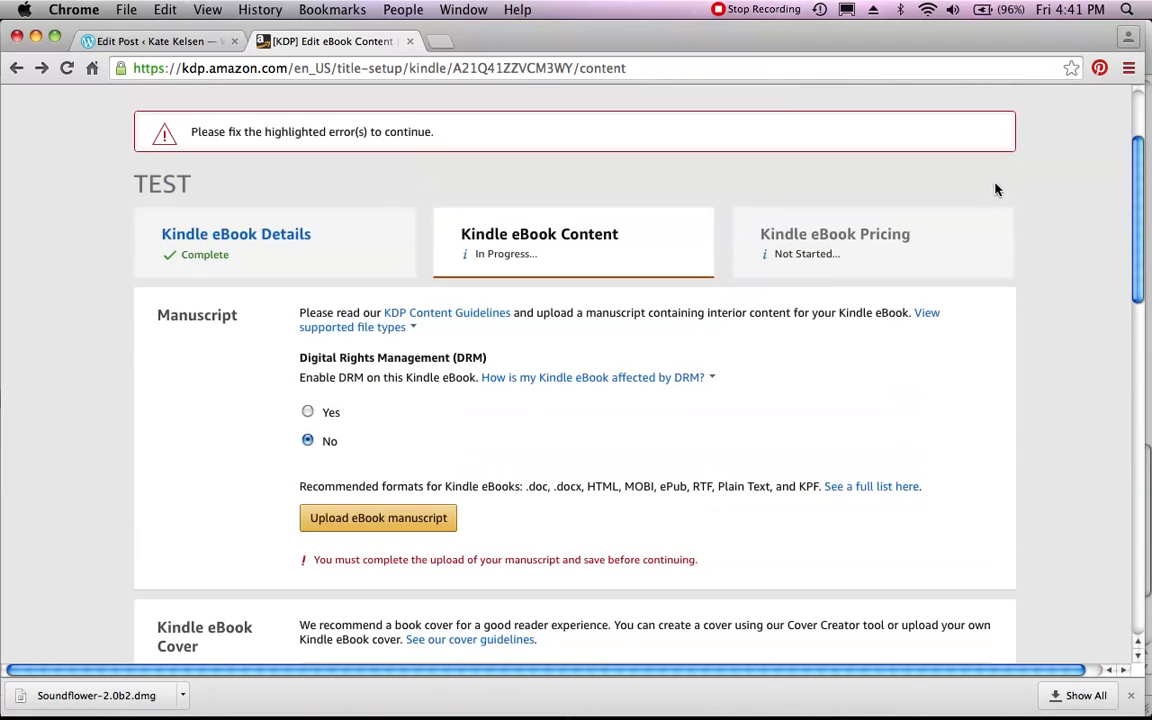
# Upload "2016-1042S (2).pdf" from the Desktop as the manuscript, keeping the PDF format, and save the content to continue to pricing
pyautogui.click(412, 505)
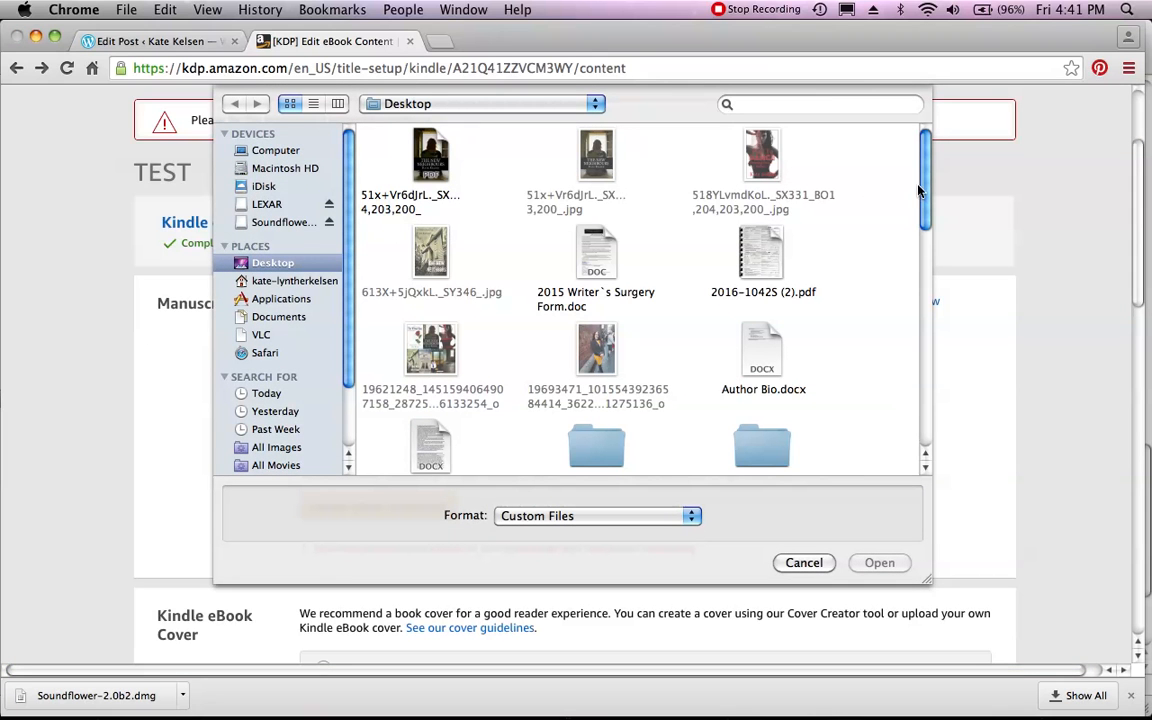
pyautogui.click(777, 272)
pyautogui.click(878, 563)
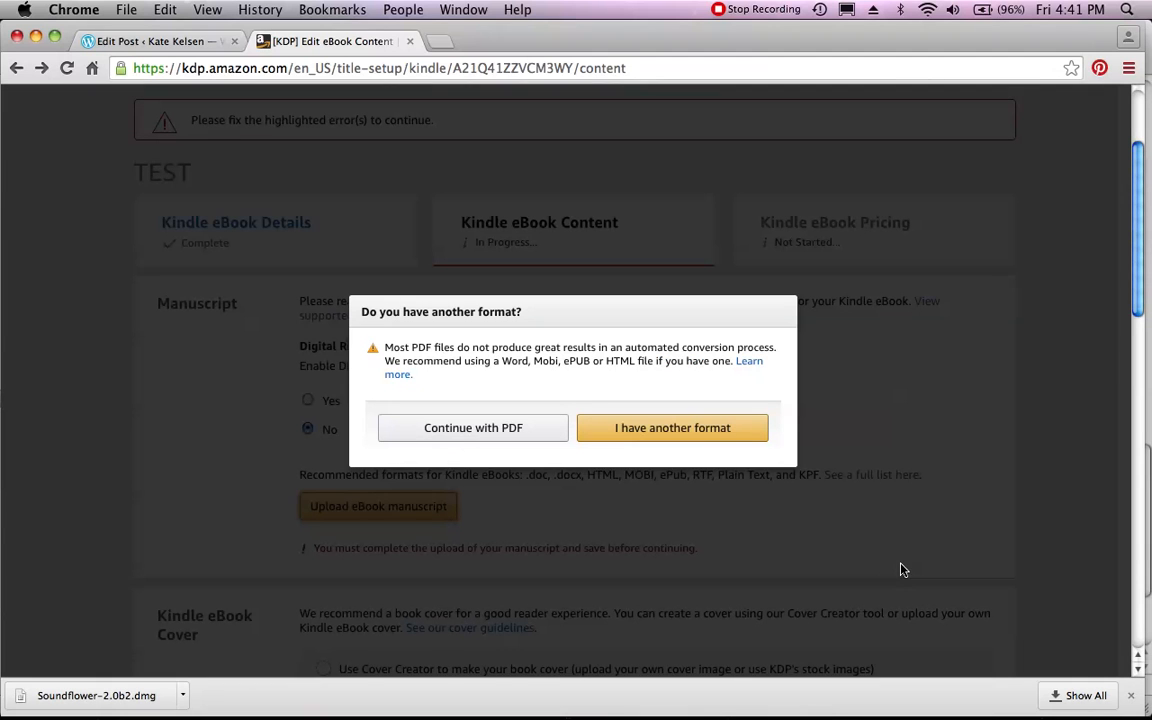
pyautogui.click(494, 428)
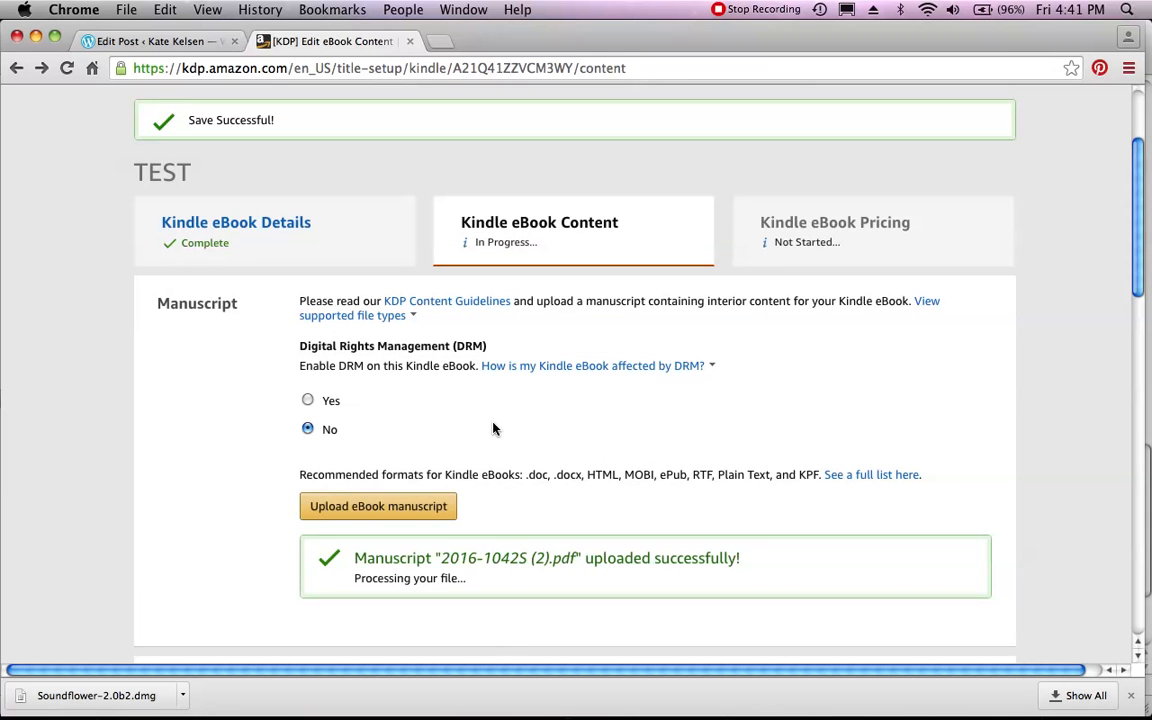
pyautogui.moveTo(1137, 235); pyautogui.dragTo(1149, 624)
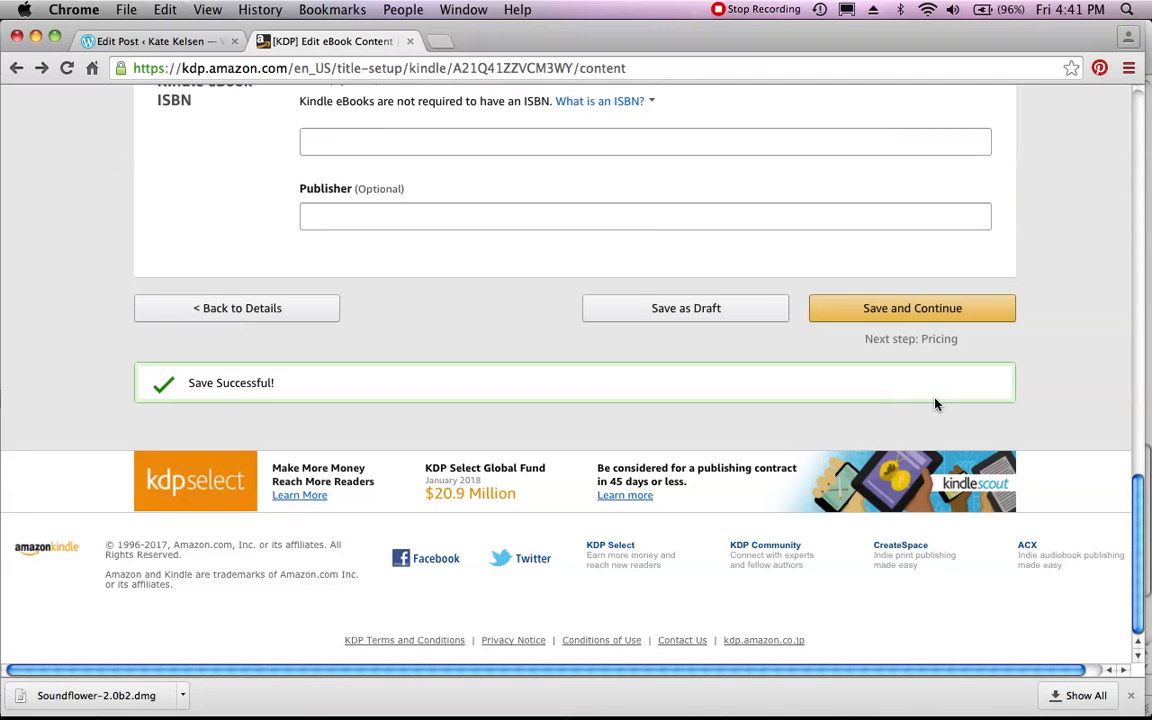
pyautogui.click(925, 312)
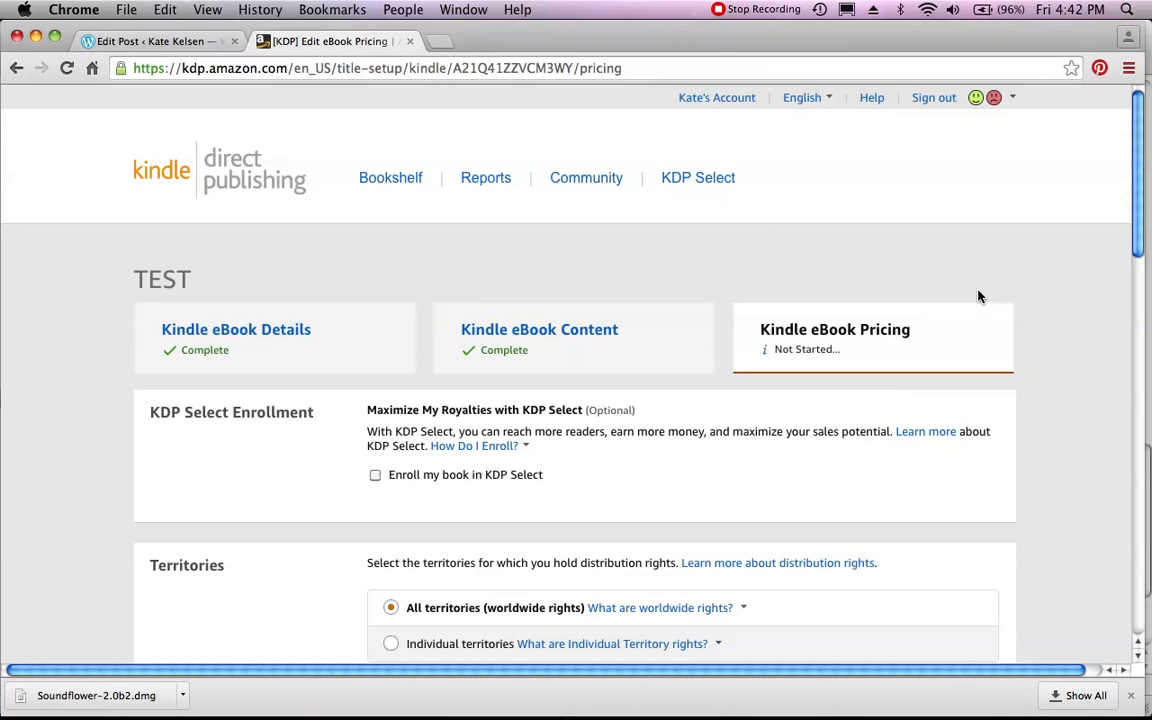
# Examine the KDP Select Enrollment section and its explanation of how to enroll, leaving the book unenrolled
pyautogui.scroll(-3, 1139, 262)
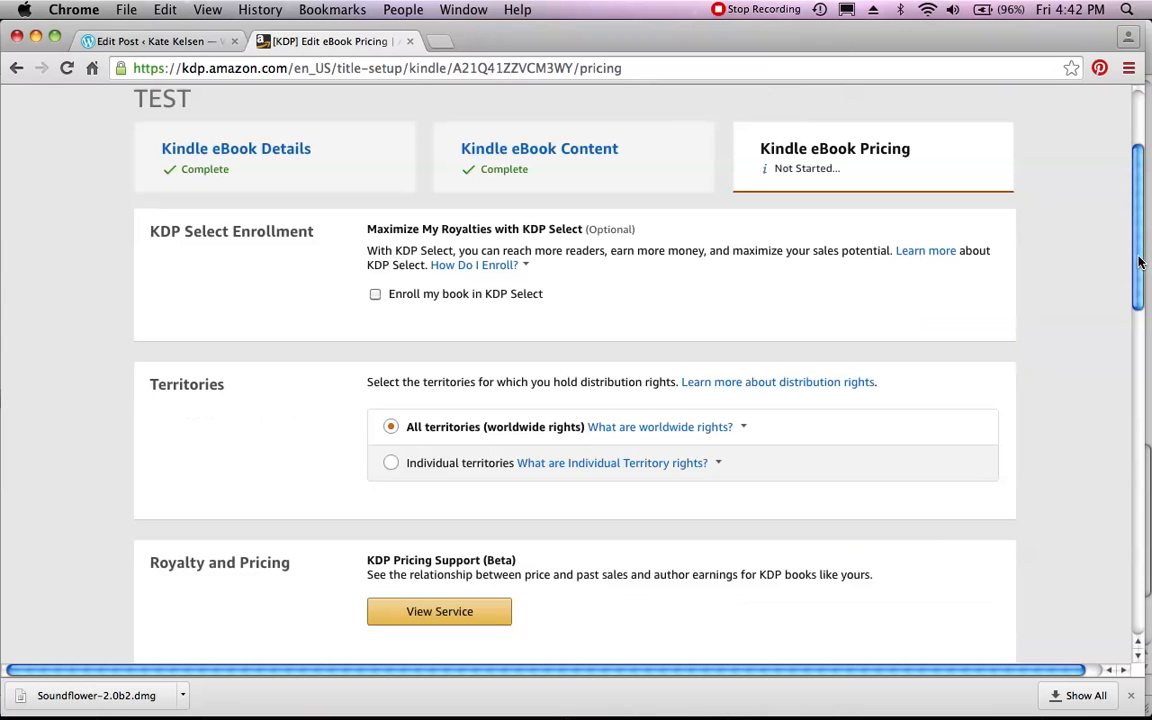
pyautogui.moveTo(1139, 262); pyautogui.dragTo(1108, 269)
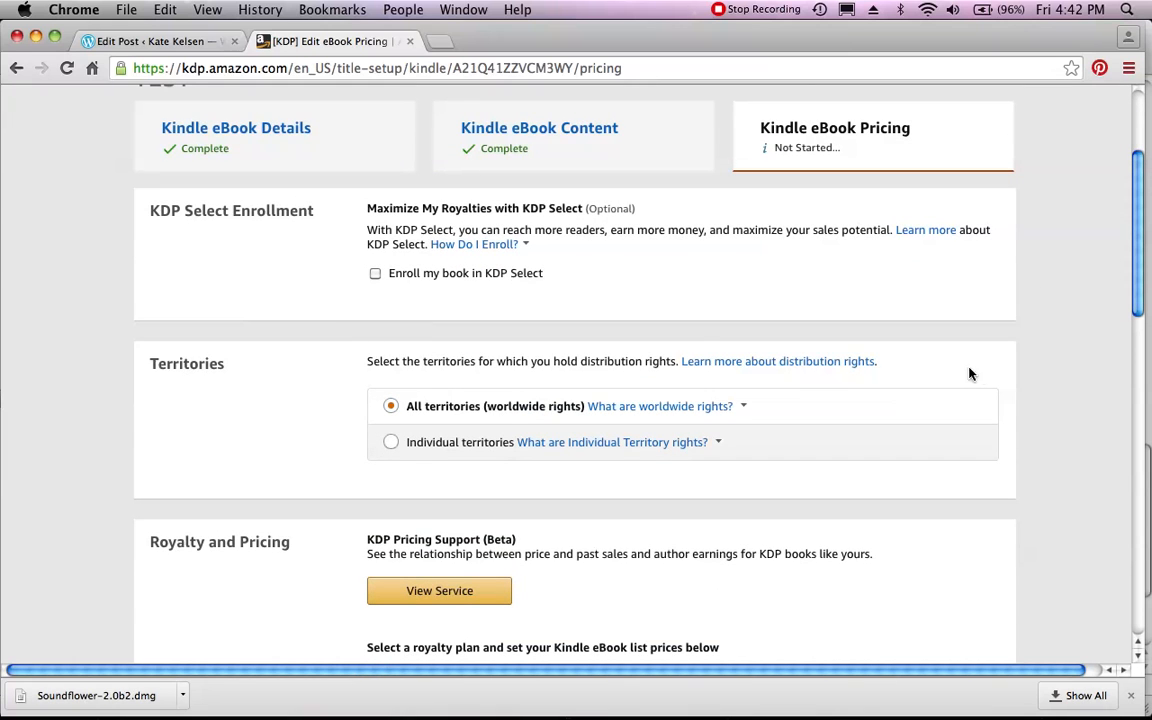
pyautogui.moveTo(1138, 298); pyautogui.dragTo(1136, 280)
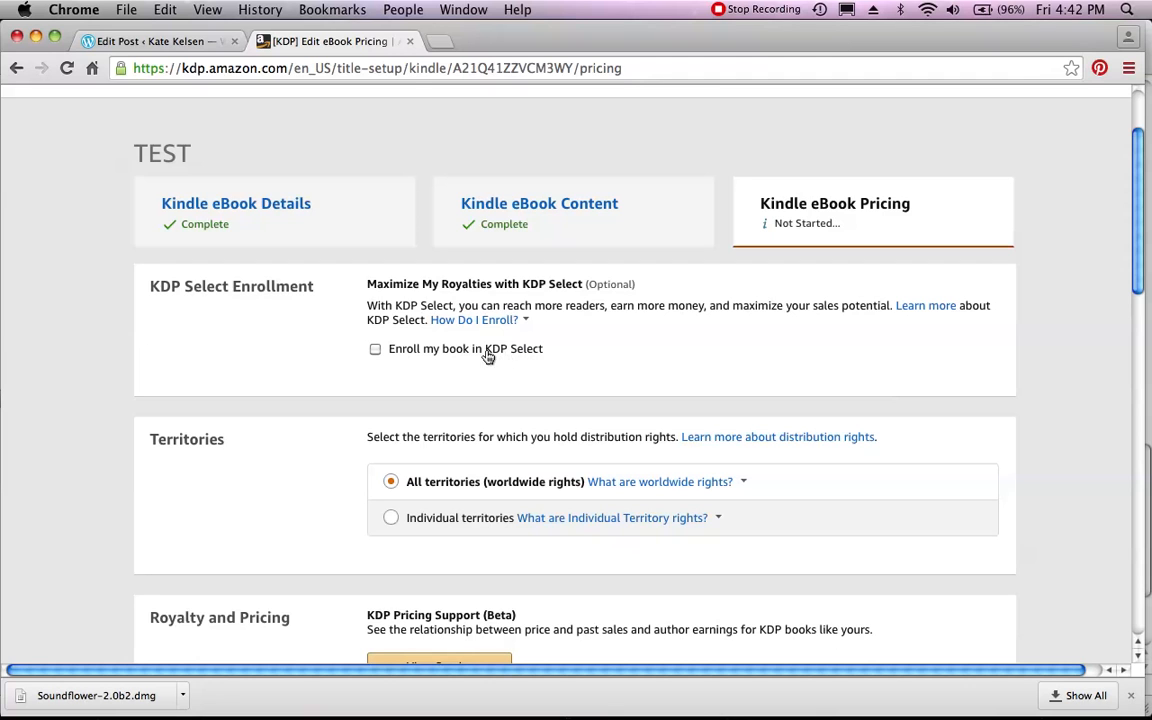
pyautogui.click(464, 328)
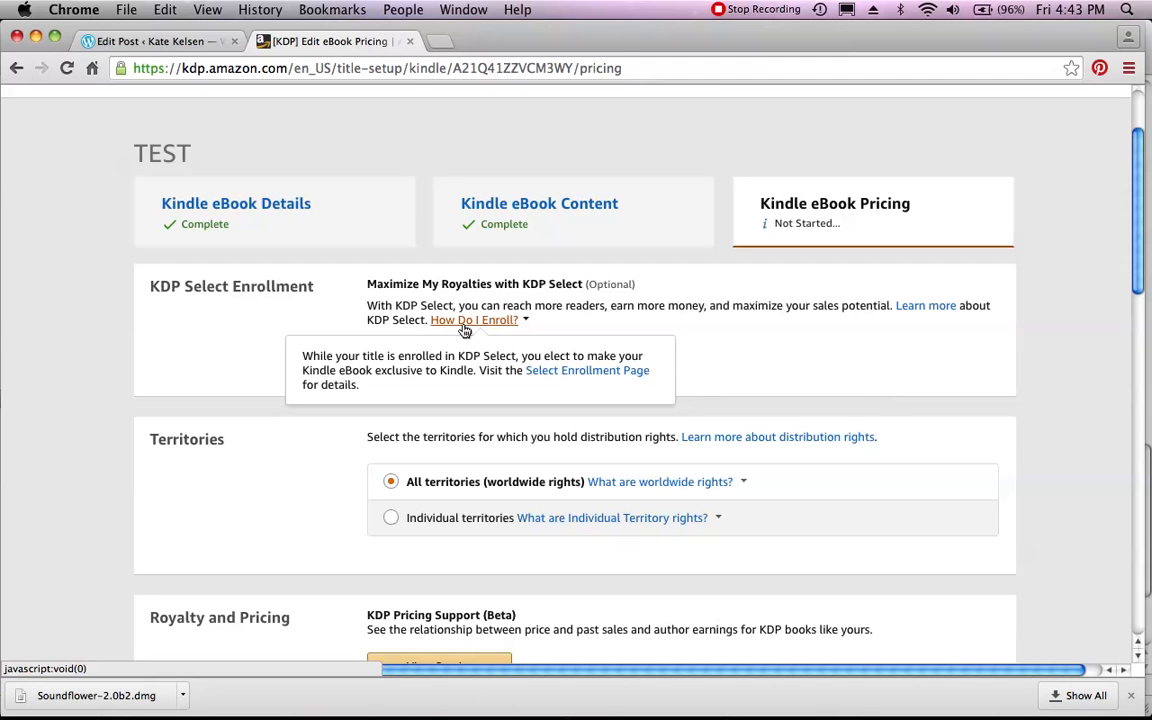
pyautogui.click(718, 343)
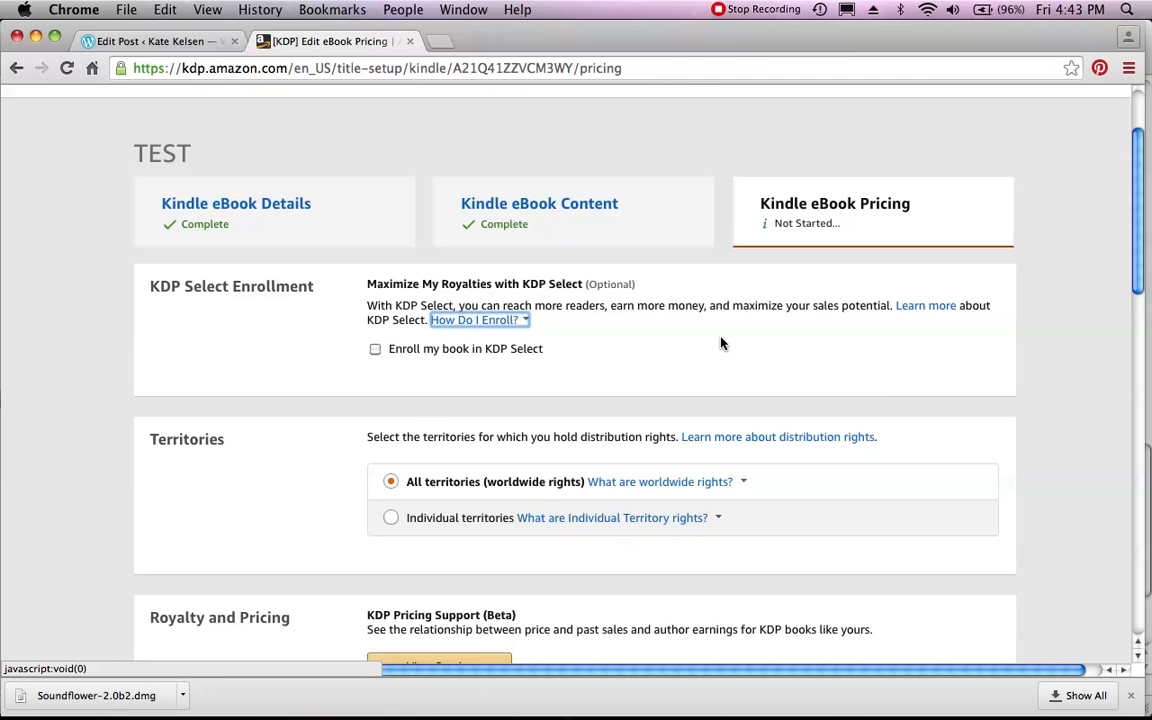
# Switch the distribution rights to individual territories to view the country list, and restore All territories (worldwide rights)
pyautogui.moveTo(1139, 200); pyautogui.dragTo(1148, 289)
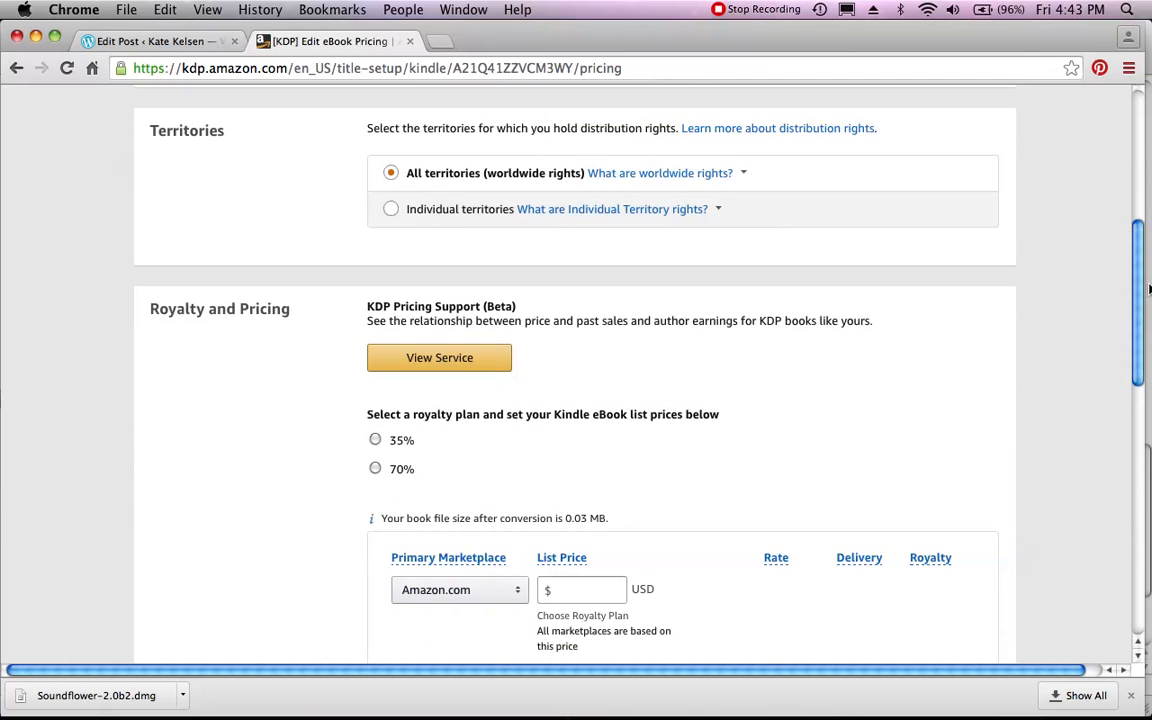
pyautogui.click(408, 213)
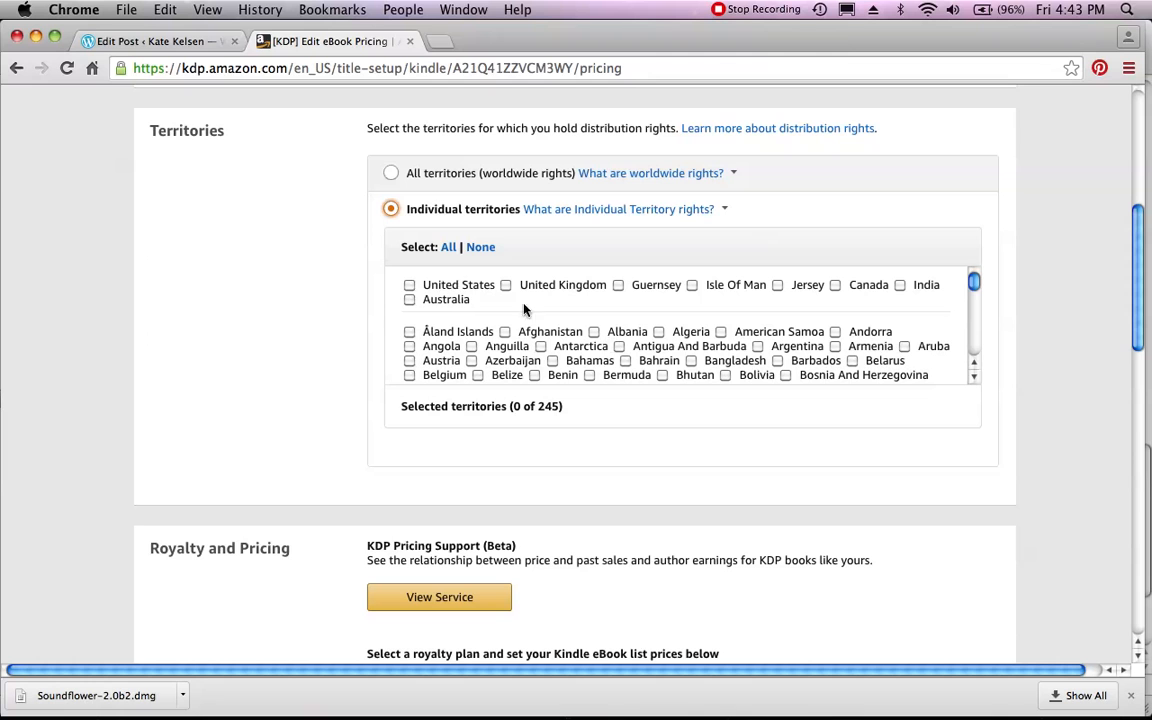
pyautogui.click(390, 173)
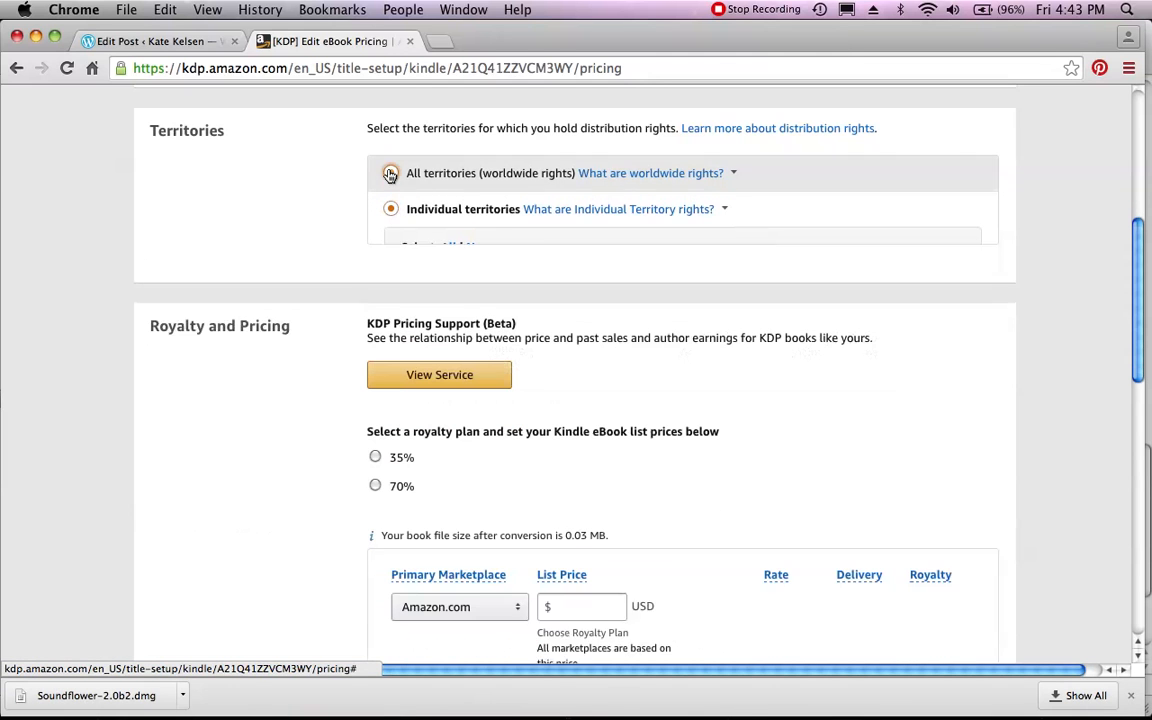
# Compare the allowed list price ranges of the 35% and 70% royalty plans, and select the 70% plan
pyautogui.moveTo(1139, 357); pyautogui.dragTo(1139, 420)
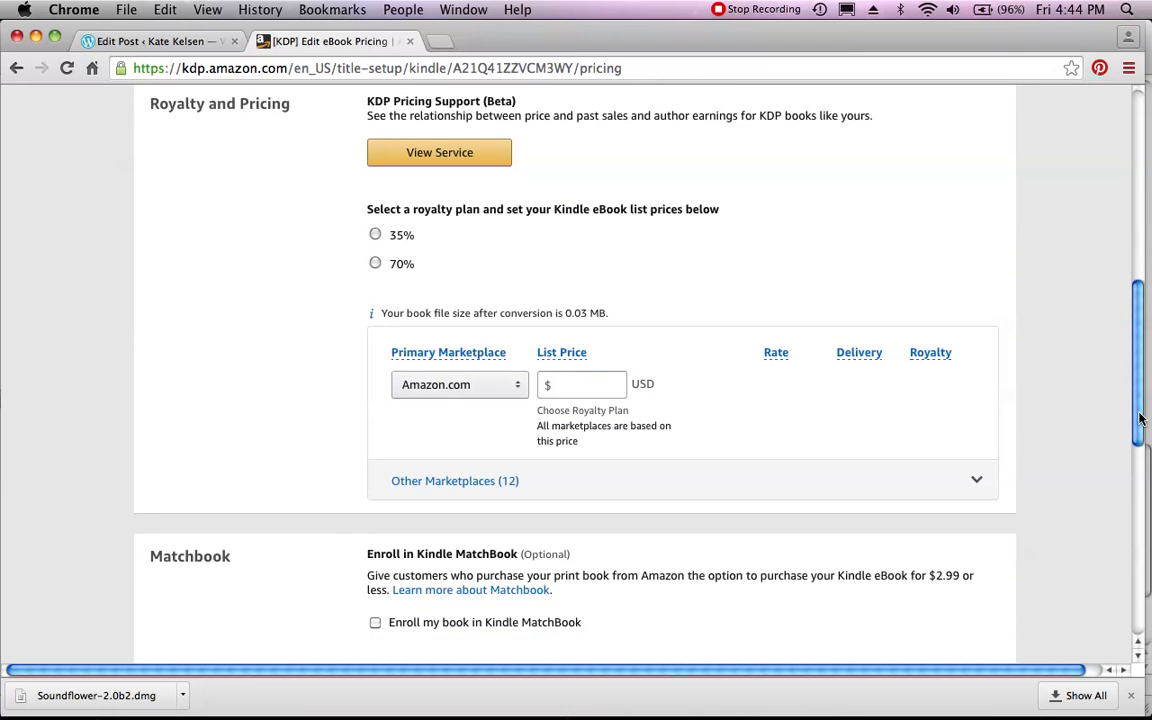
pyautogui.click(375, 235)
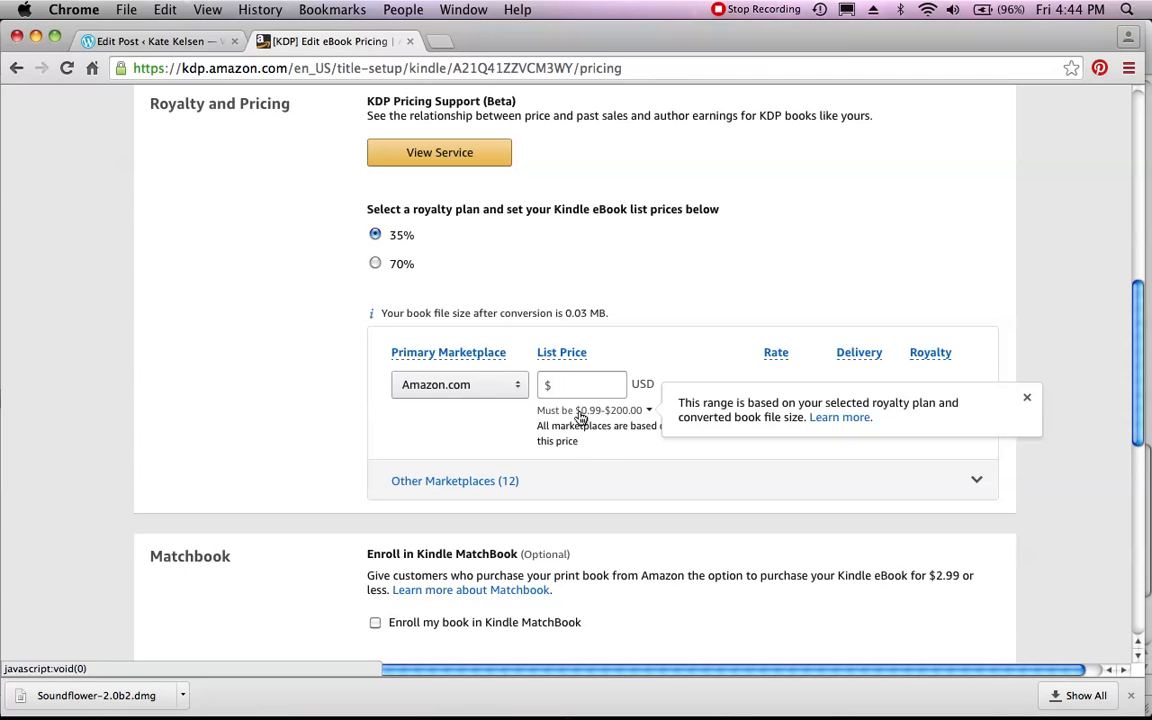
pyautogui.click(375, 264)
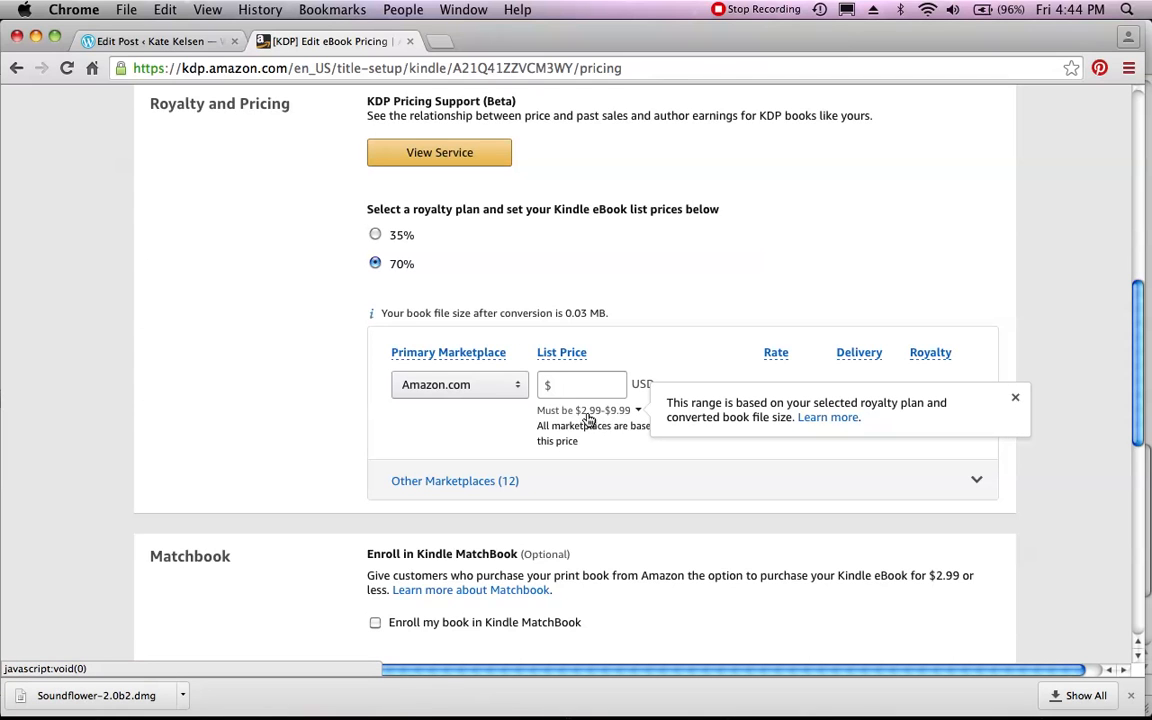
pyautogui.click(589, 414)
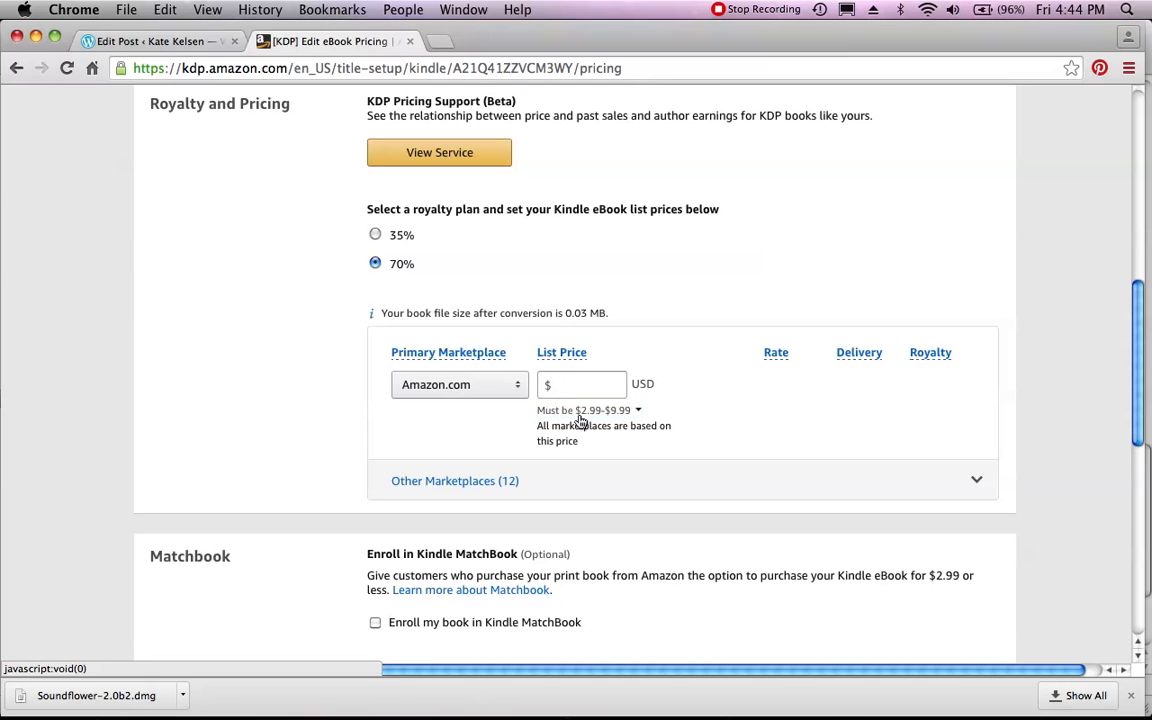
pyautogui.moveTo(585, 410)
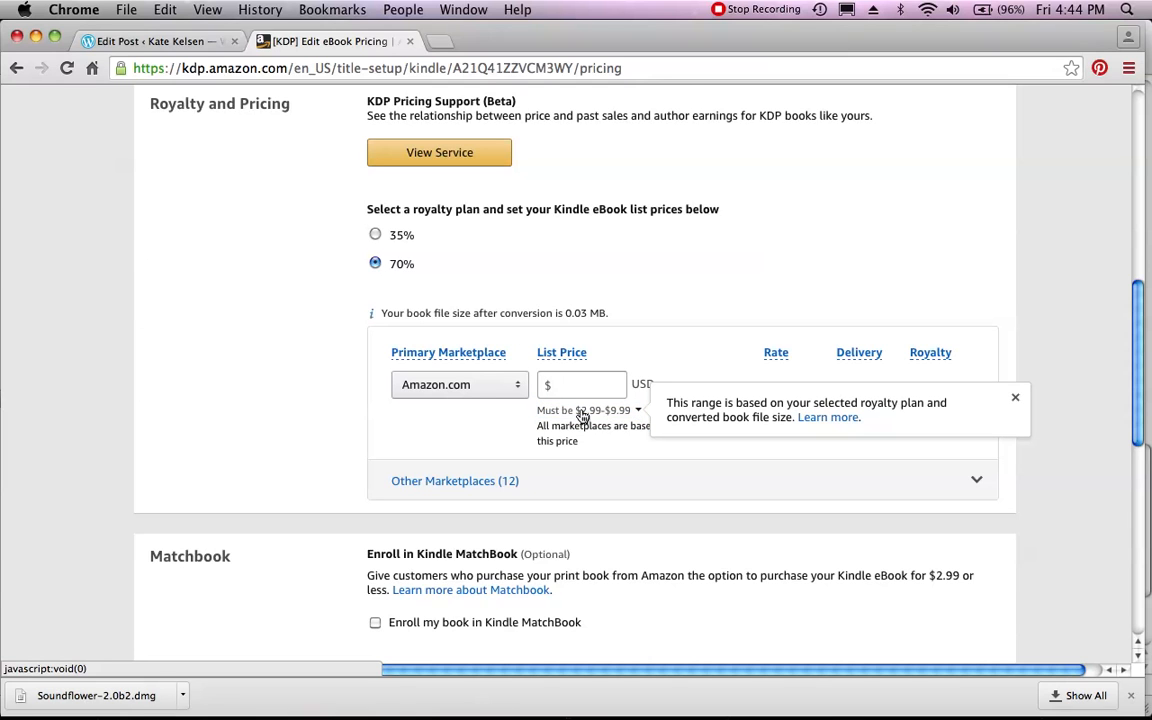
# Keep Amazon.com as the primary marketplace and set the eBook's list price to 2.99 USD
pyautogui.click(463, 385)
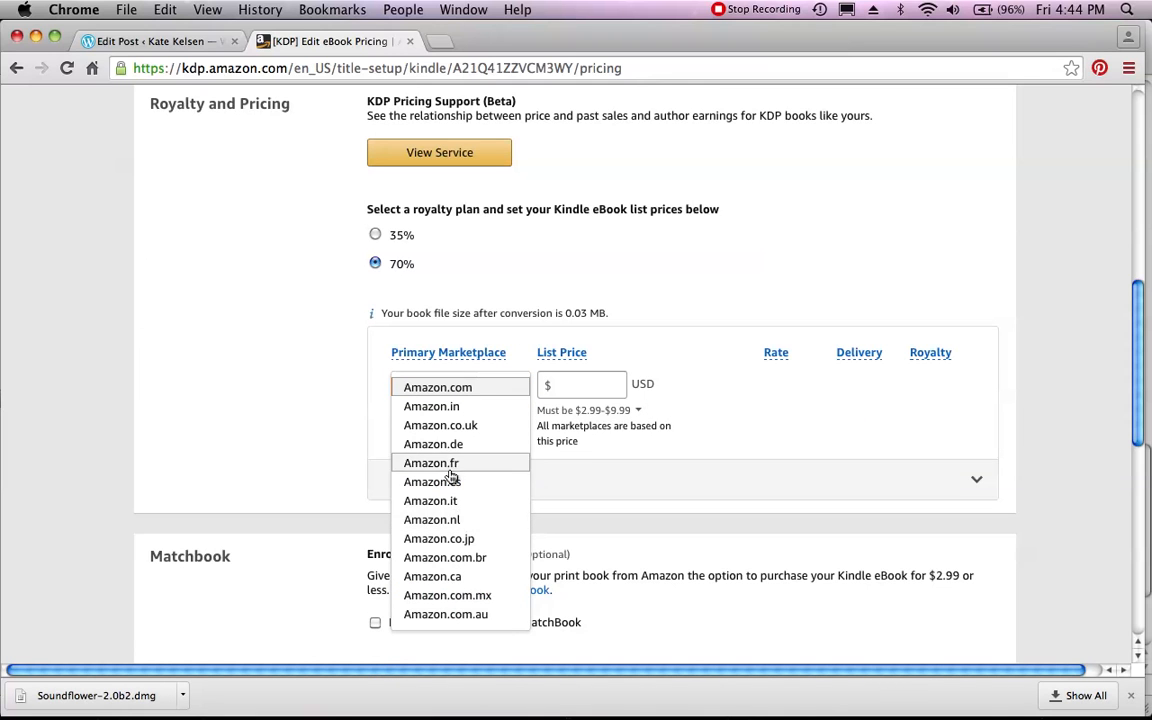
pyautogui.click(321, 391)
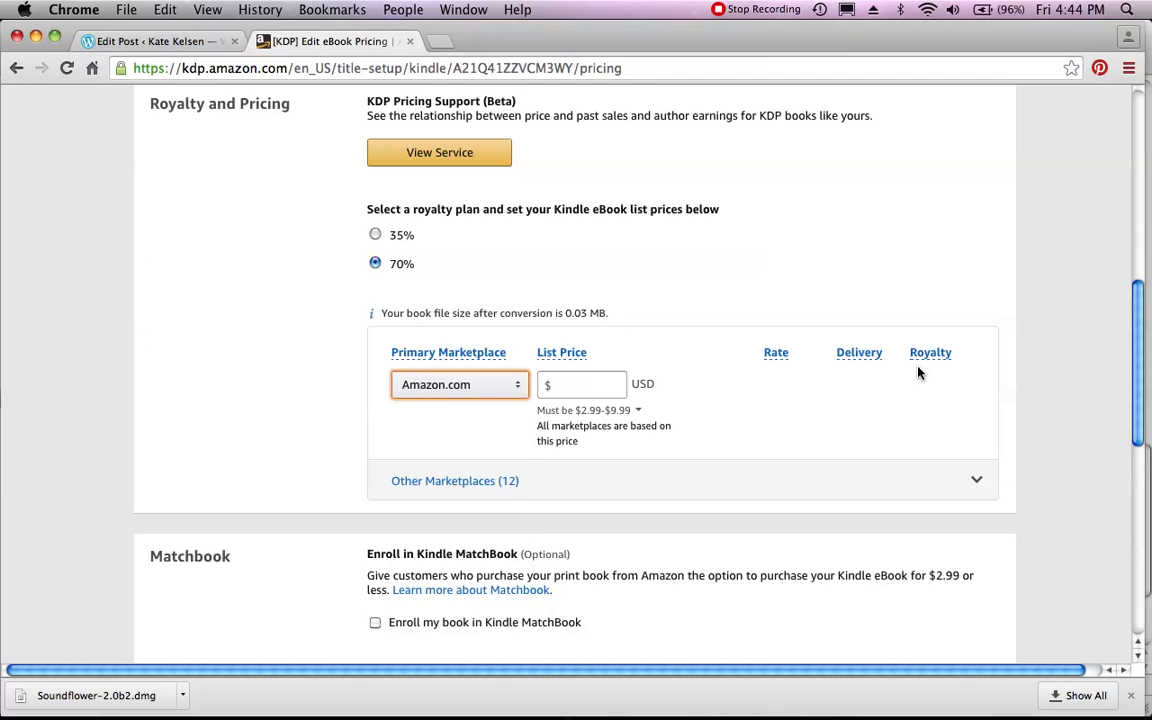
pyautogui.click(558, 384)
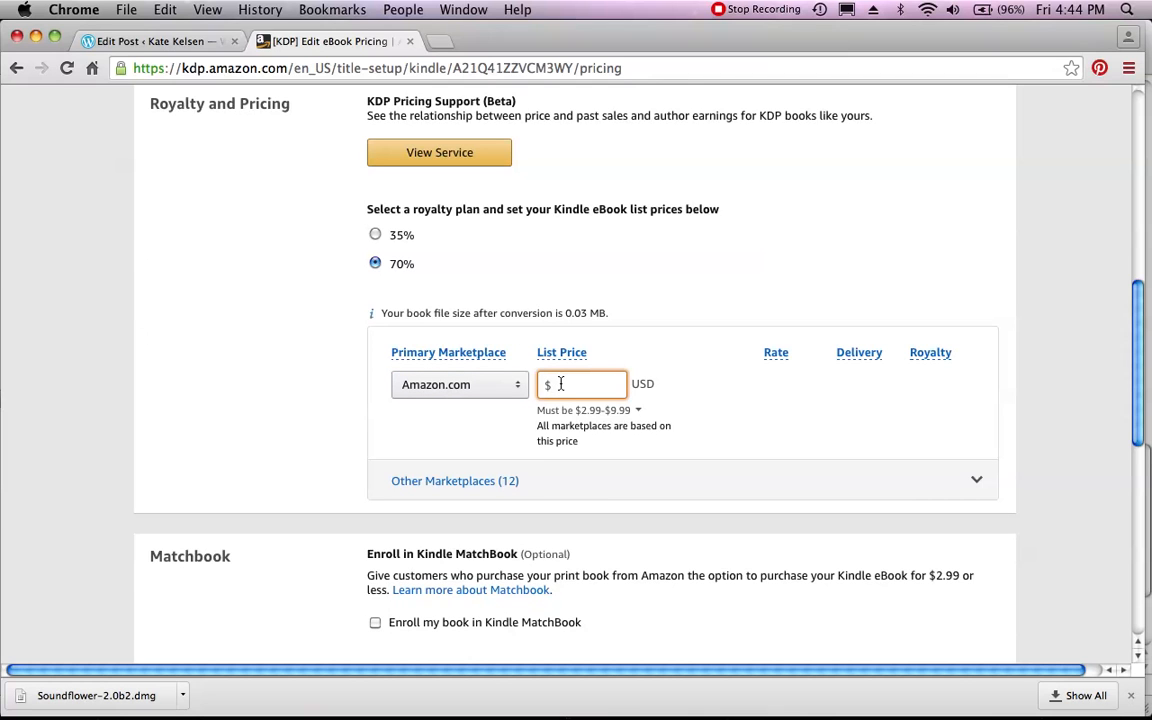
pyautogui.write('.299')
pyautogui.click(826, 347)
pyautogui.click(556, 385)
pyautogui.press('Delete')
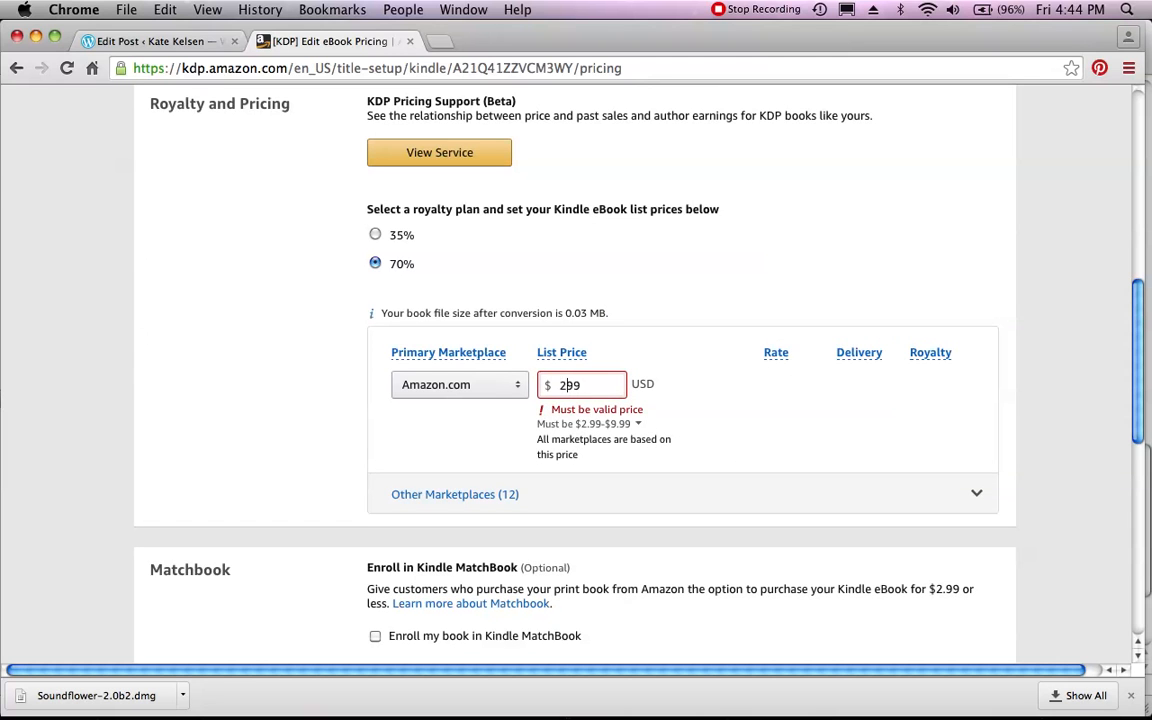
pyautogui.click(563, 385)
pyautogui.write('.')
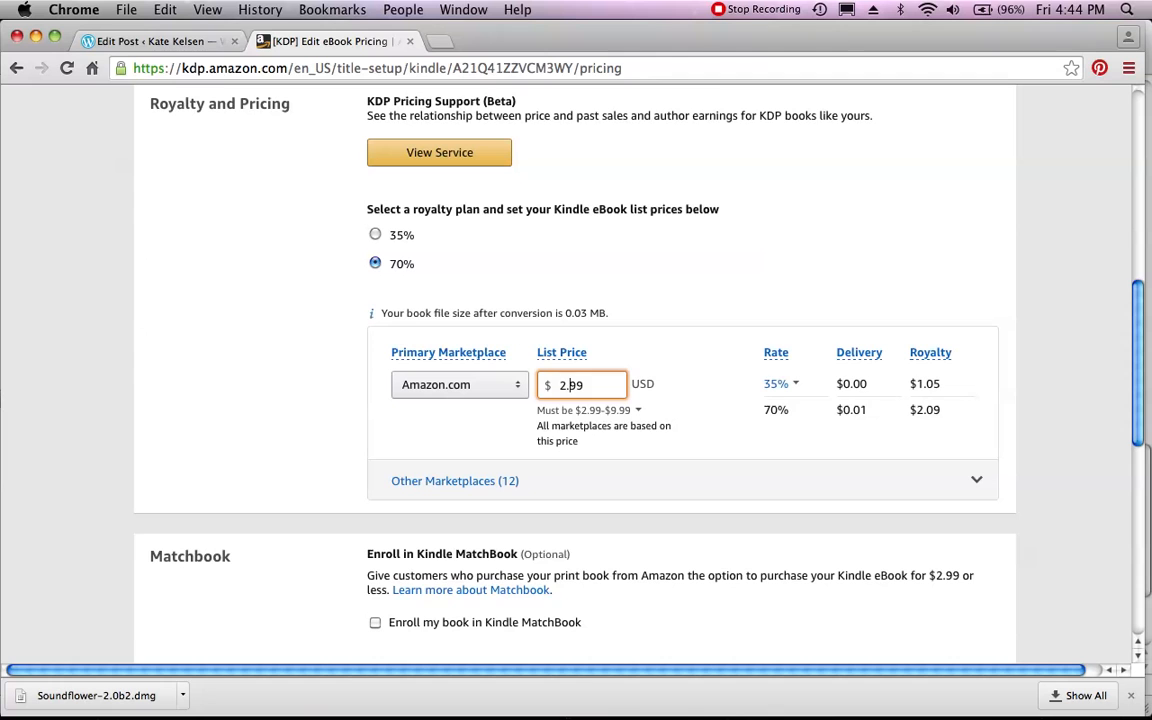
pyautogui.press('Tab')
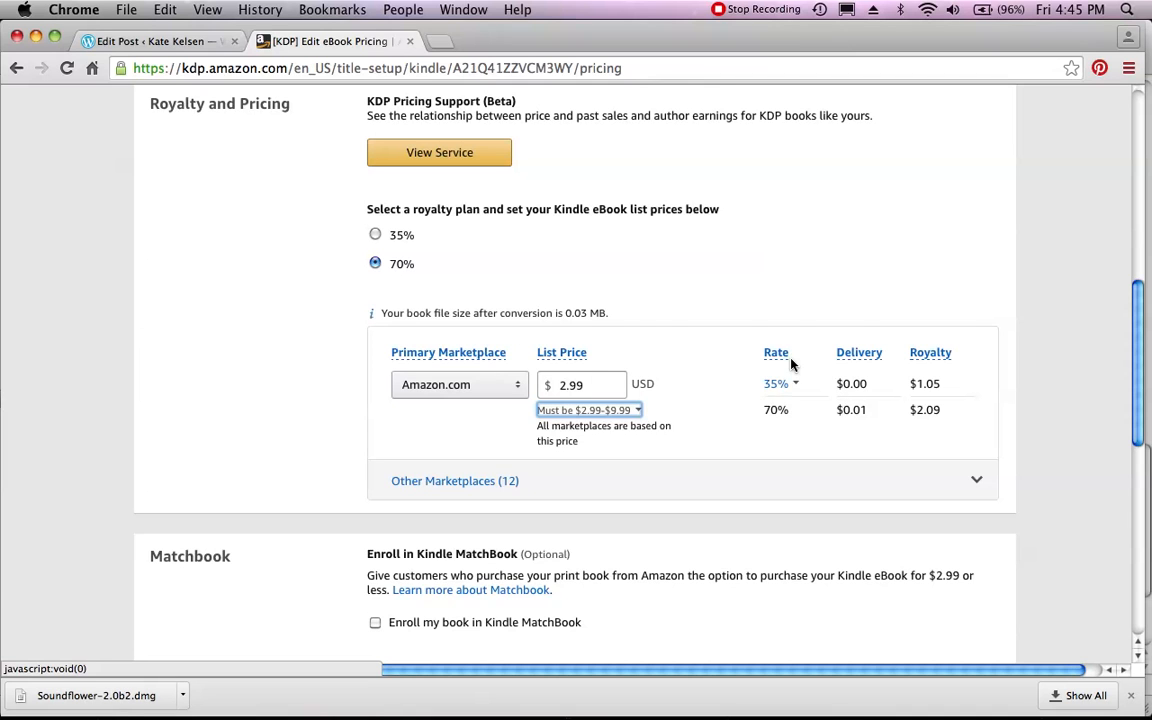
pyautogui.press('Tab')
# Review the Matchbook, Book Lending and Terms & Conditions sections, including why lending is locked, and return to the page's beginning
pyautogui.moveTo(1139, 350); pyautogui.dragTo(1113, 470)
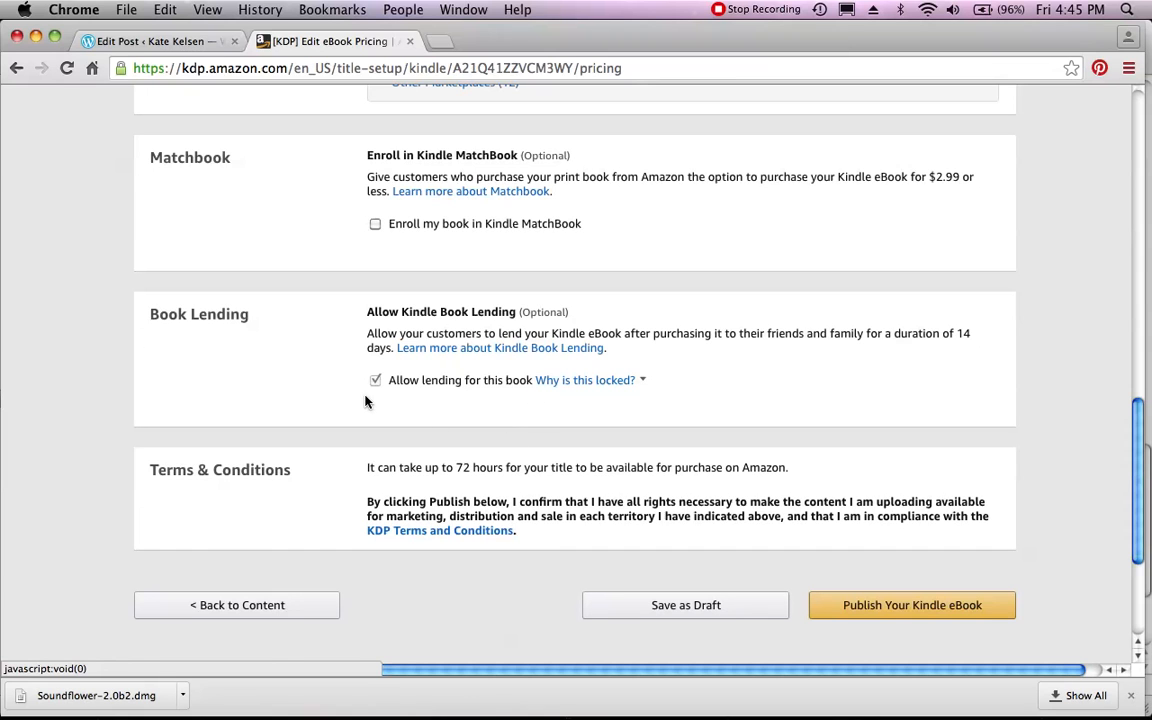
pyautogui.click(585, 380)
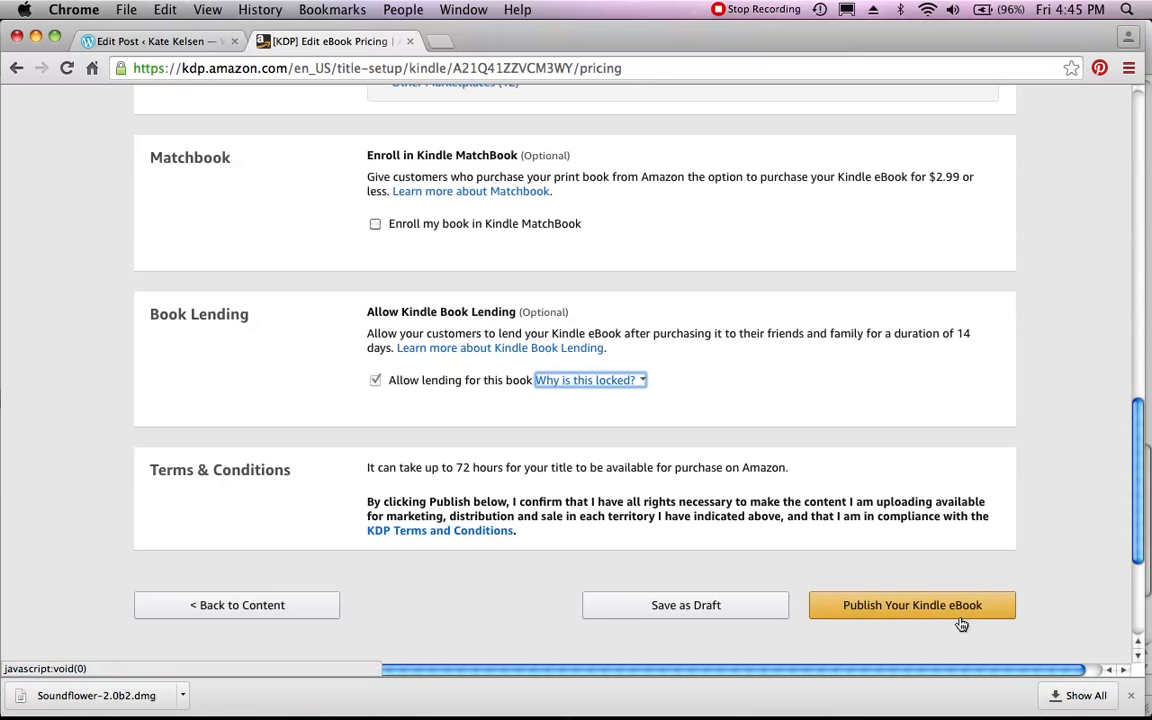
pyautogui.moveTo(1138, 549); pyautogui.dragTo(1062, 254)
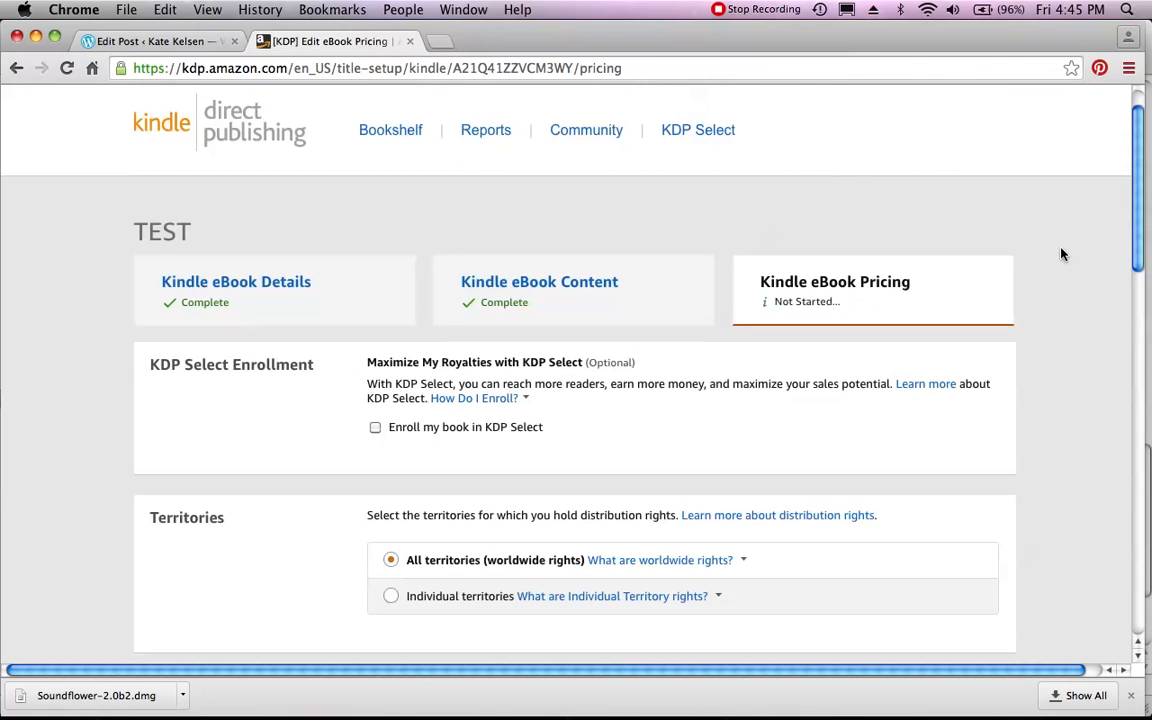